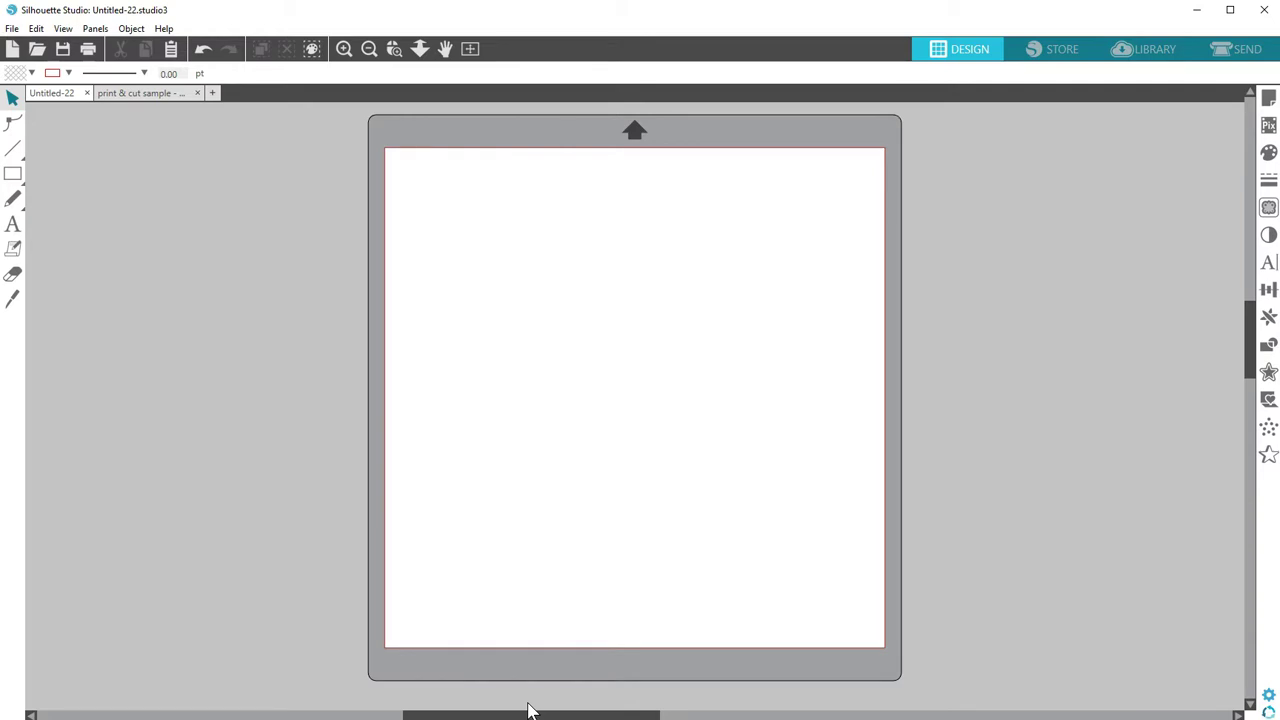
Step: Place the fairytale creatures stickers from the Library and set the page to Letter, 8.5 × 11 in
left_click(1160, 48)
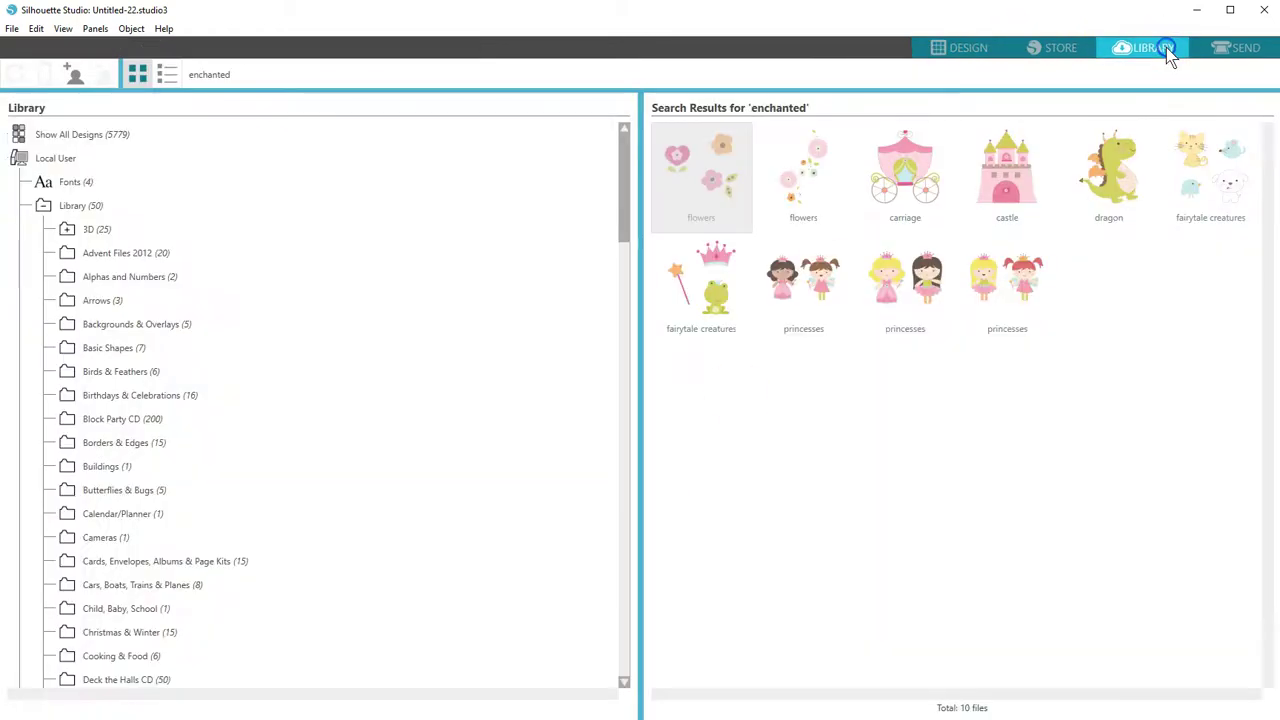
double_click(1200, 195)
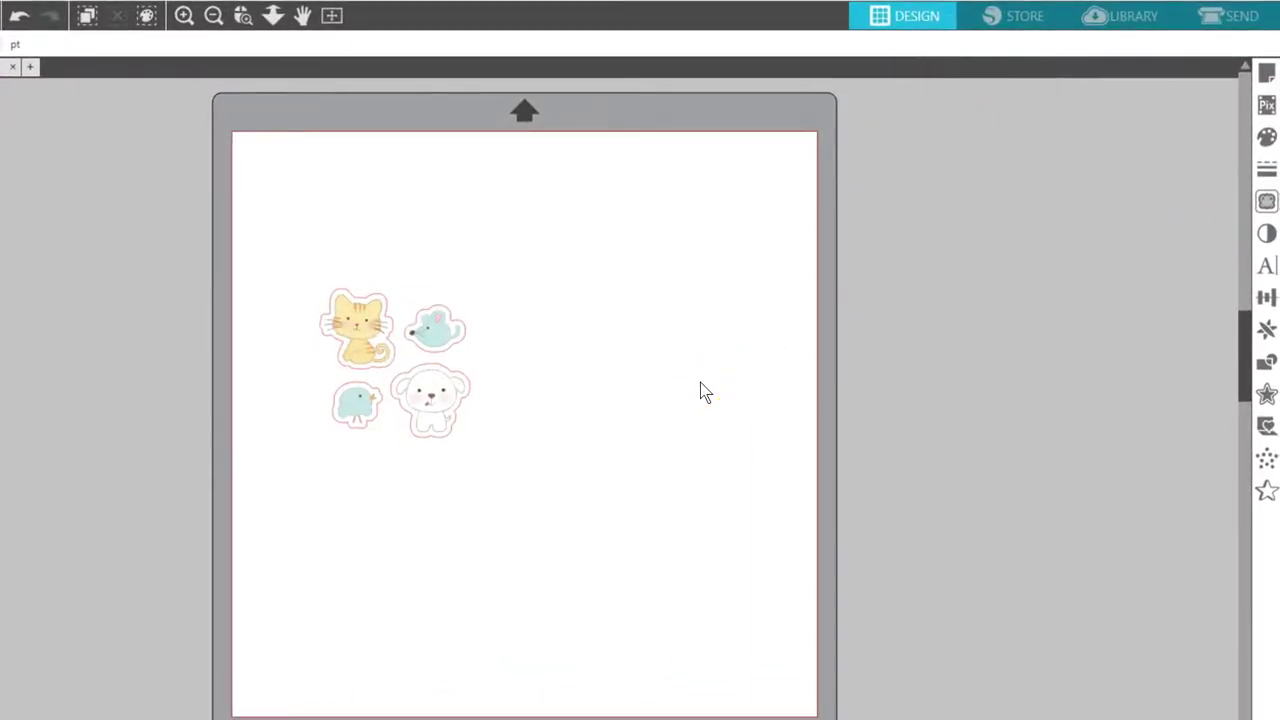
left_click(1266, 73)
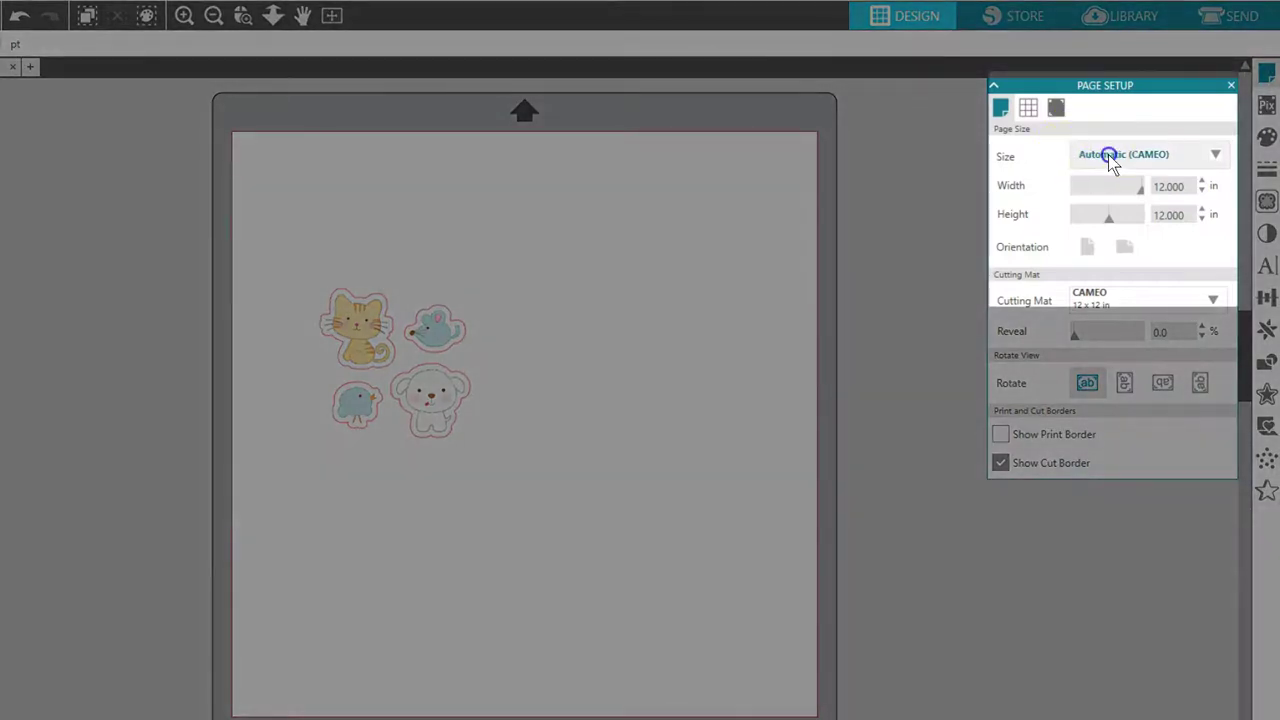
left_click(1109, 157)
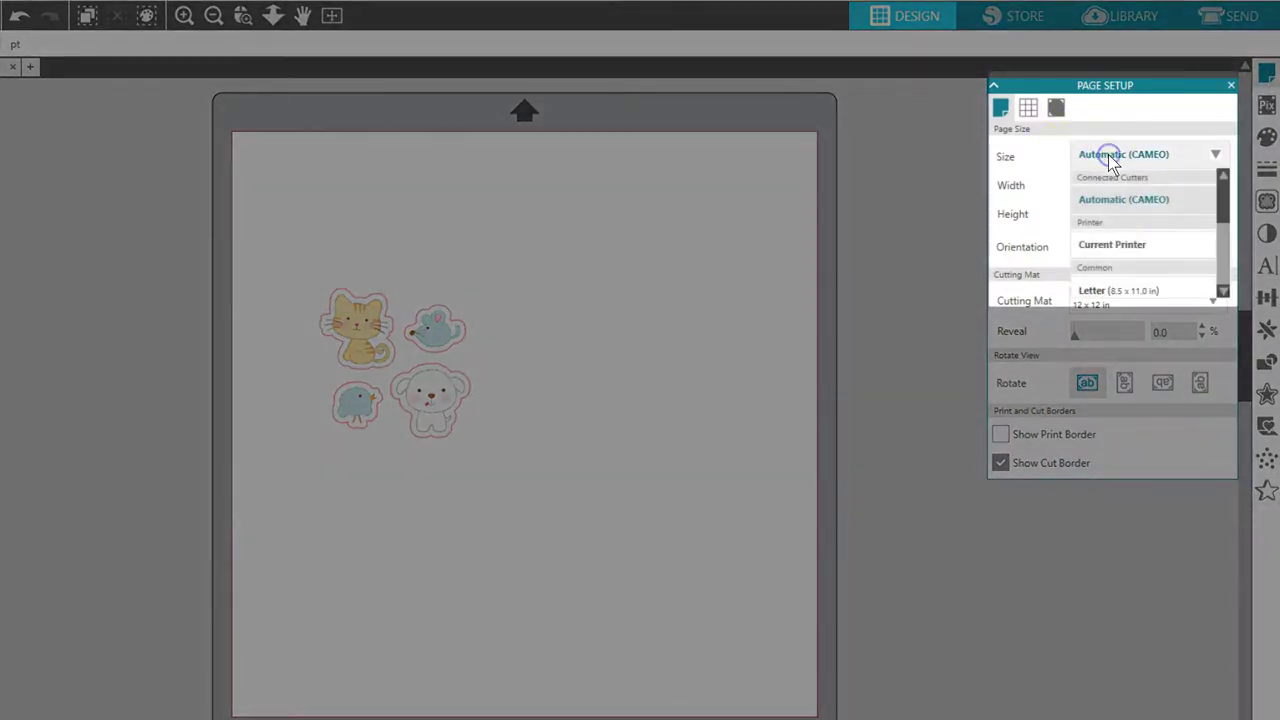
left_click(1092, 295)
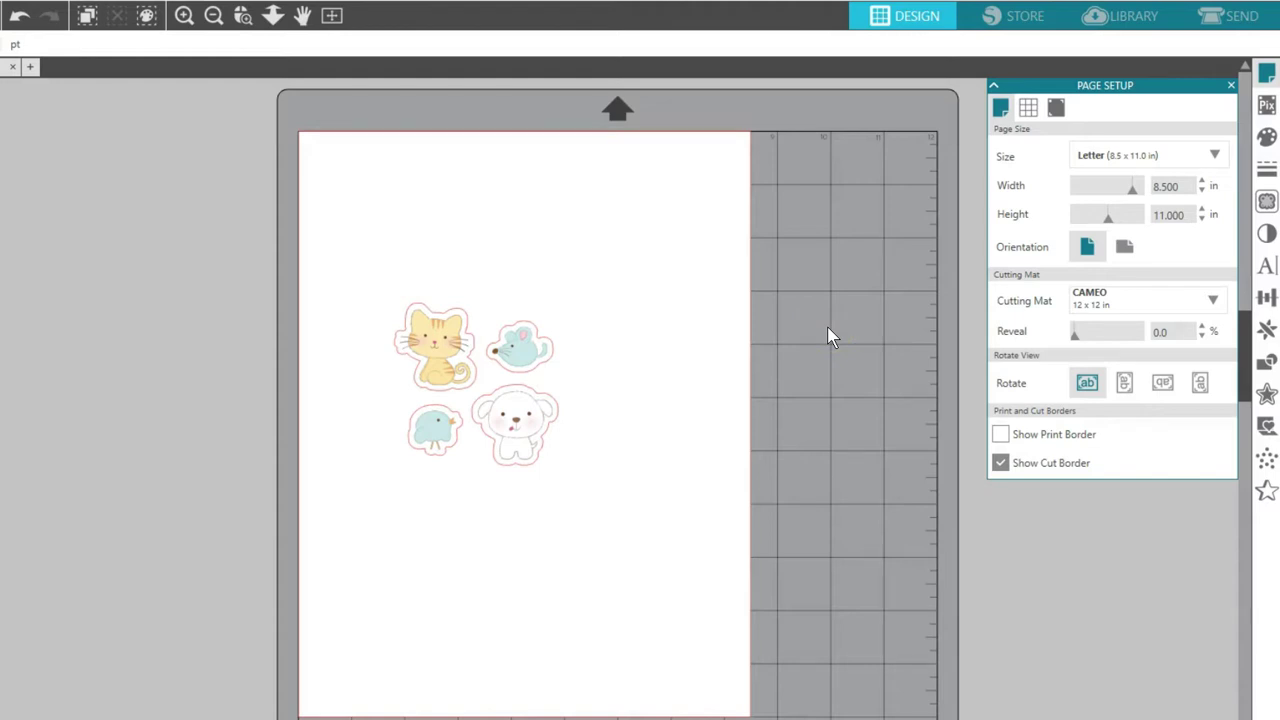
Step: Set the registration mark style to Type 1, framing the page at a 0.625 in inset
left_click(1056, 108)
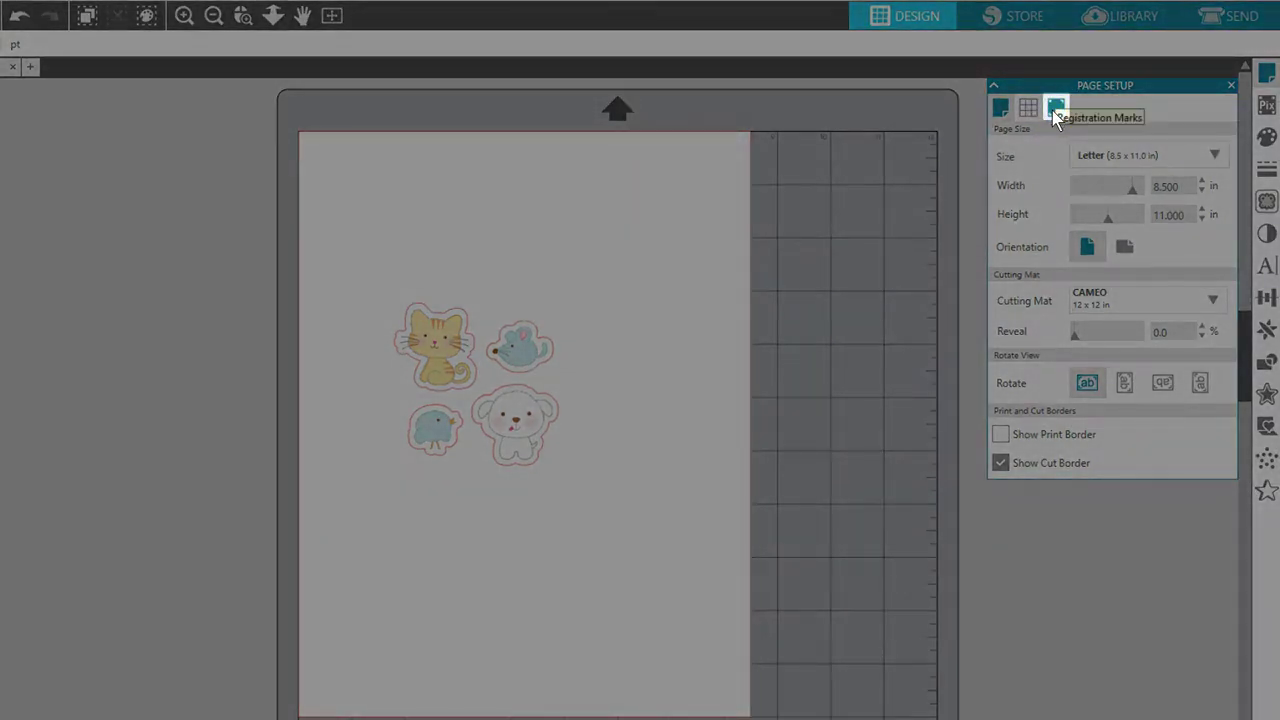
left_click(1054, 109)
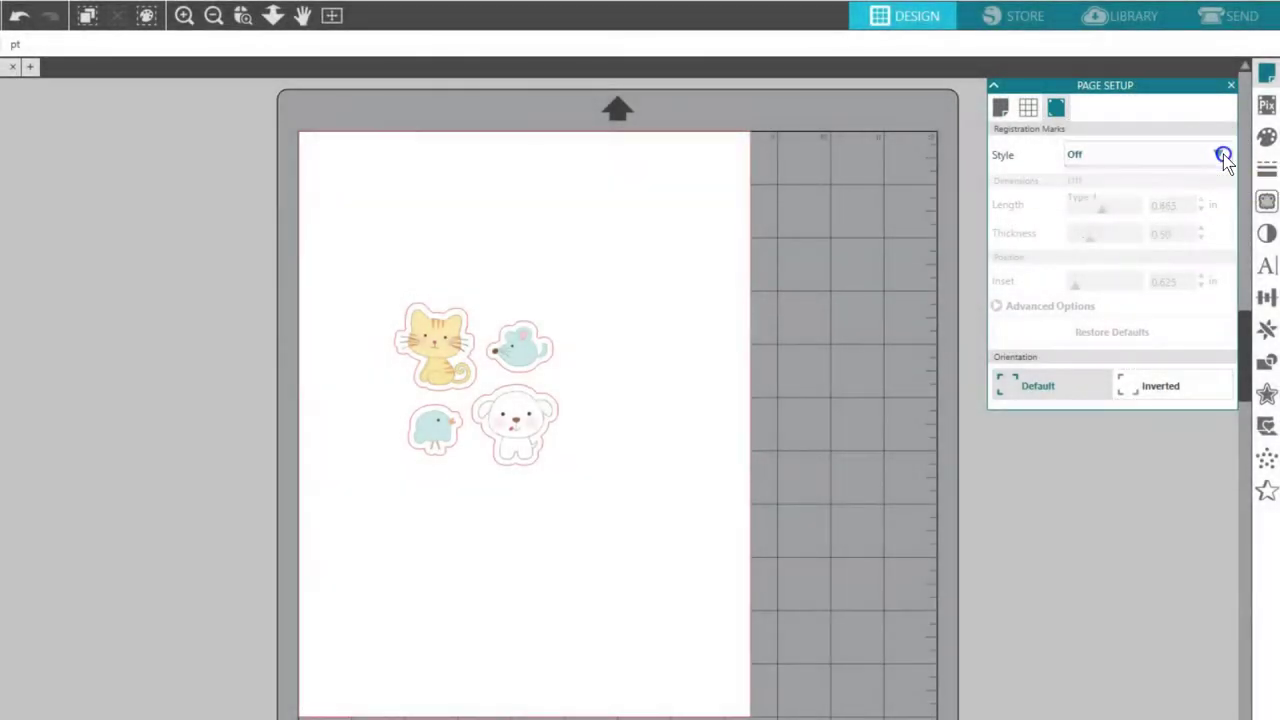
left_click(1220, 156)
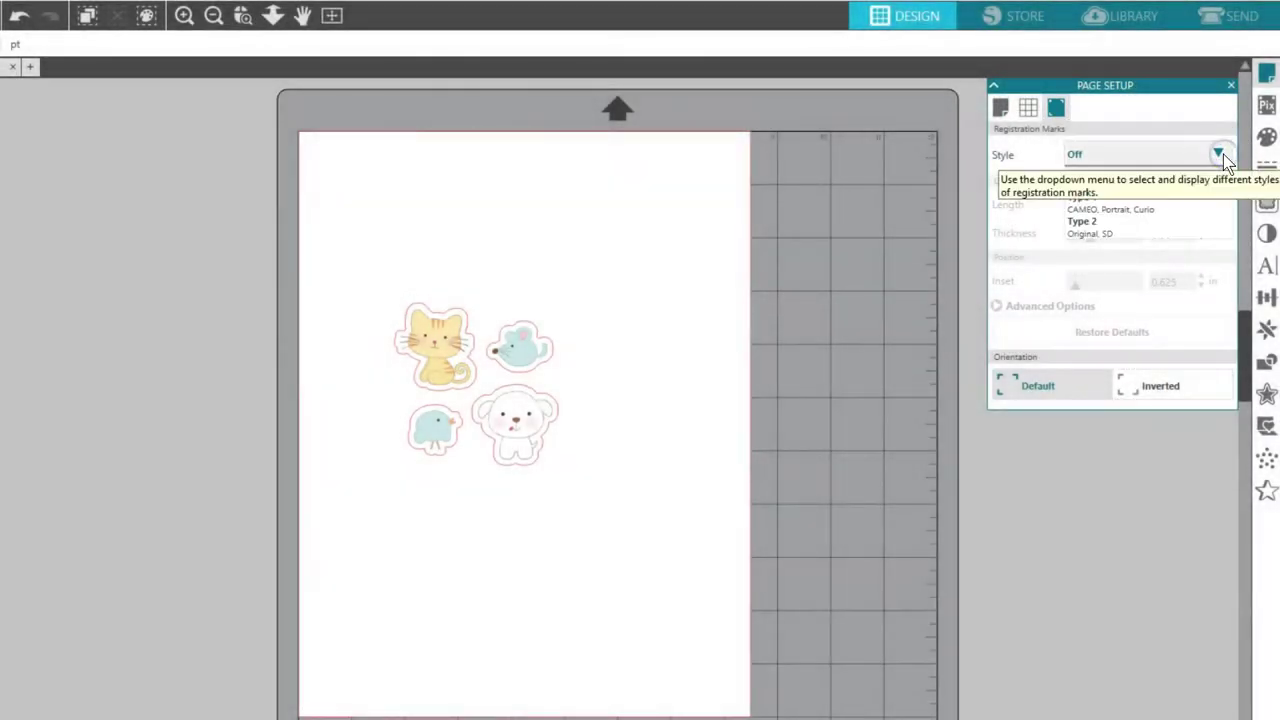
left_click(1212, 208)
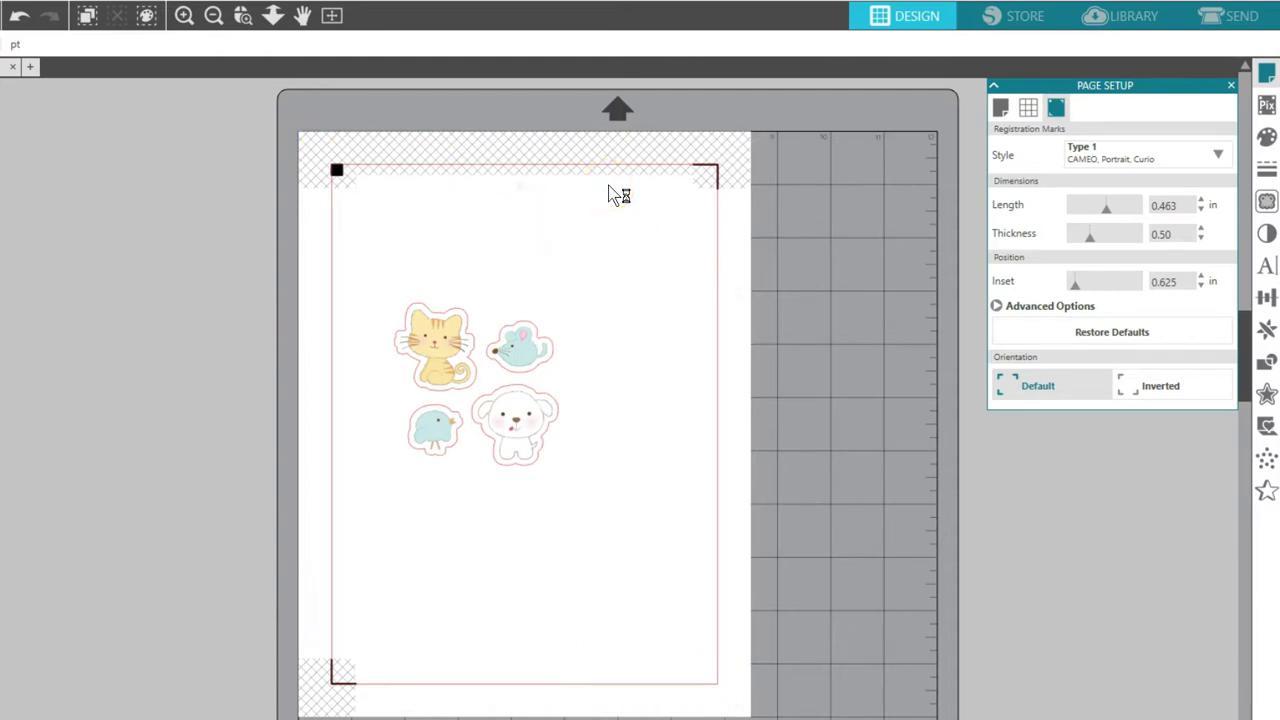
mouse_move(590, 193)
left_mouse_down()
mouse_move(451, 187)
mouse_move(437, 199)
left_mouse_up()
left_click(1000, 107)
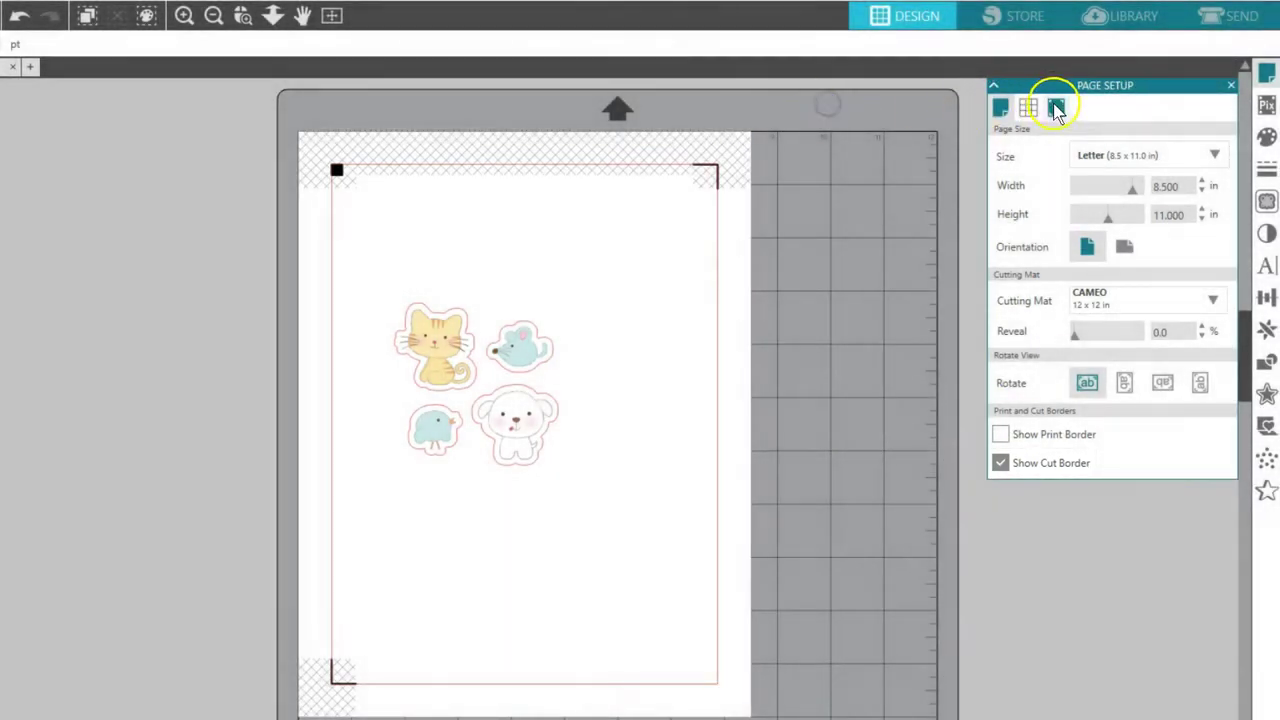
Step: Scale the animal sticker group to about 5.2 inches wide and move it toward the page top
left_click(1056, 107)
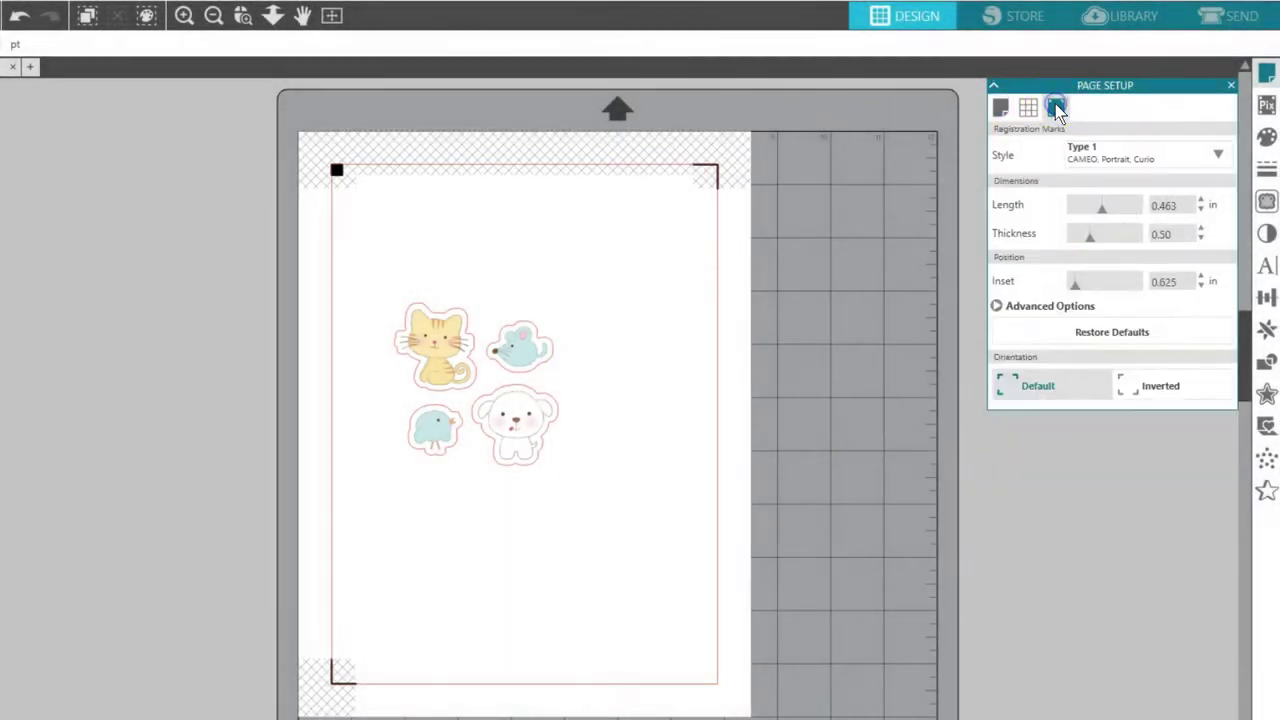
left_click(514, 418)
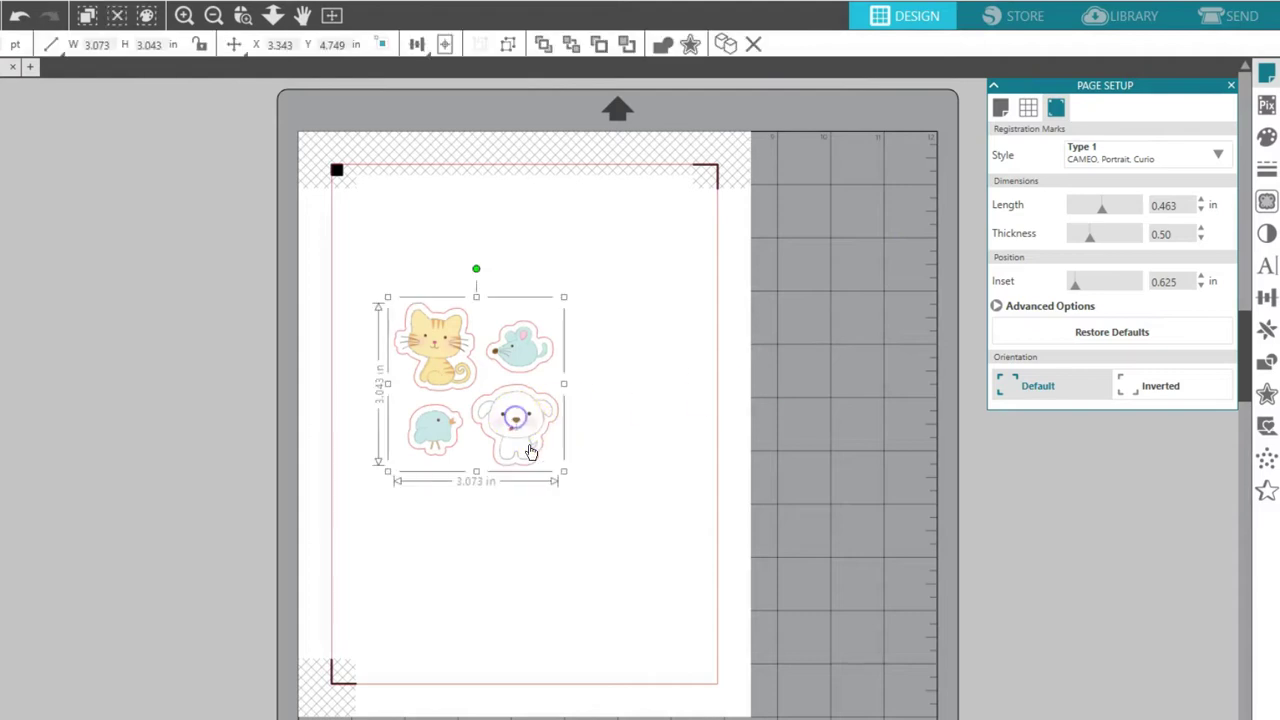
left_click_drag(564, 472, 662, 600)
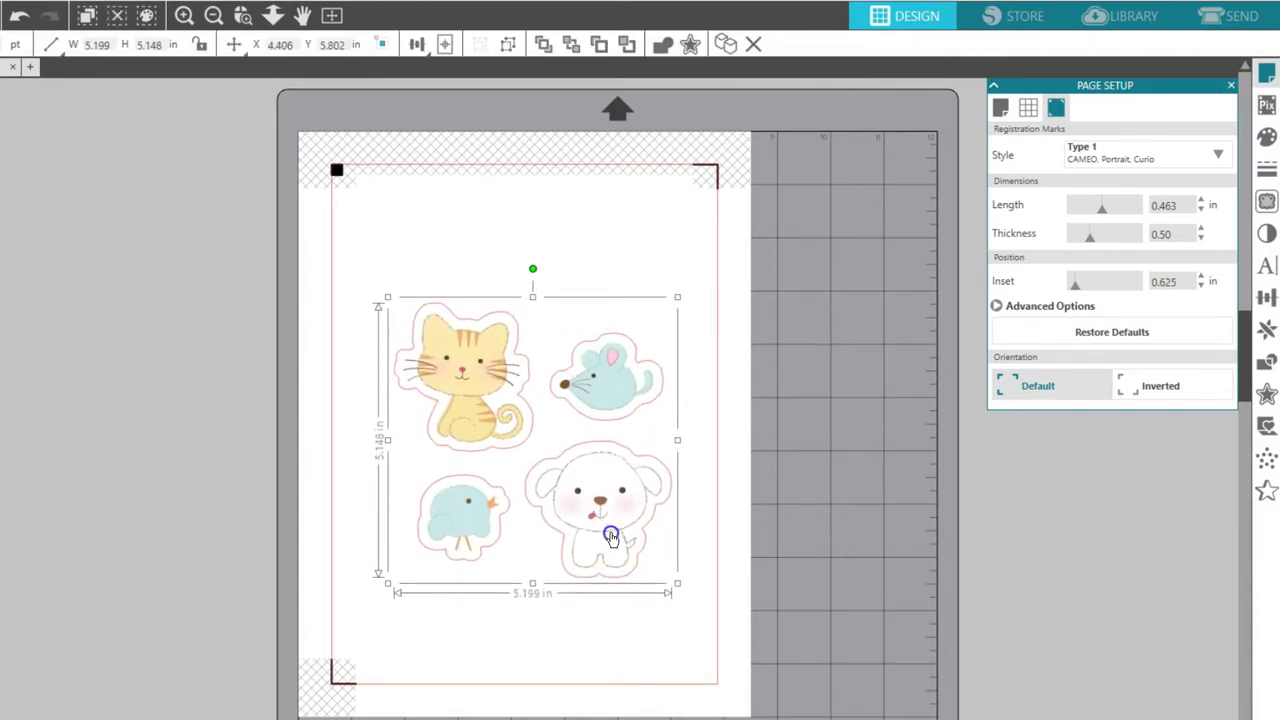
left_click_drag(612, 537, 601, 414)
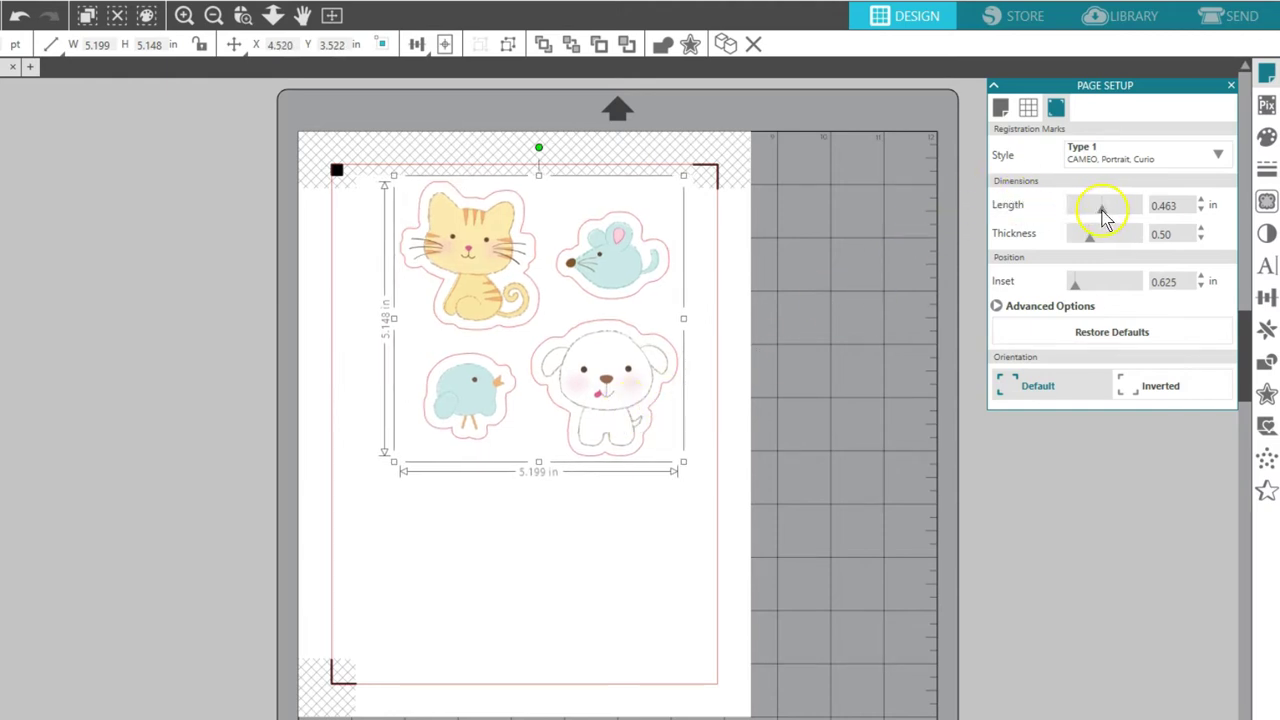
Step: Try registration mark length 0.375 in, thickness 0.40 and inset 0.394 in
mouse_move(1103, 213)
left_mouse_down()
mouse_move(1118, 213)
mouse_move(1085, 220)
mouse_move(1097, 220)
left_mouse_up()
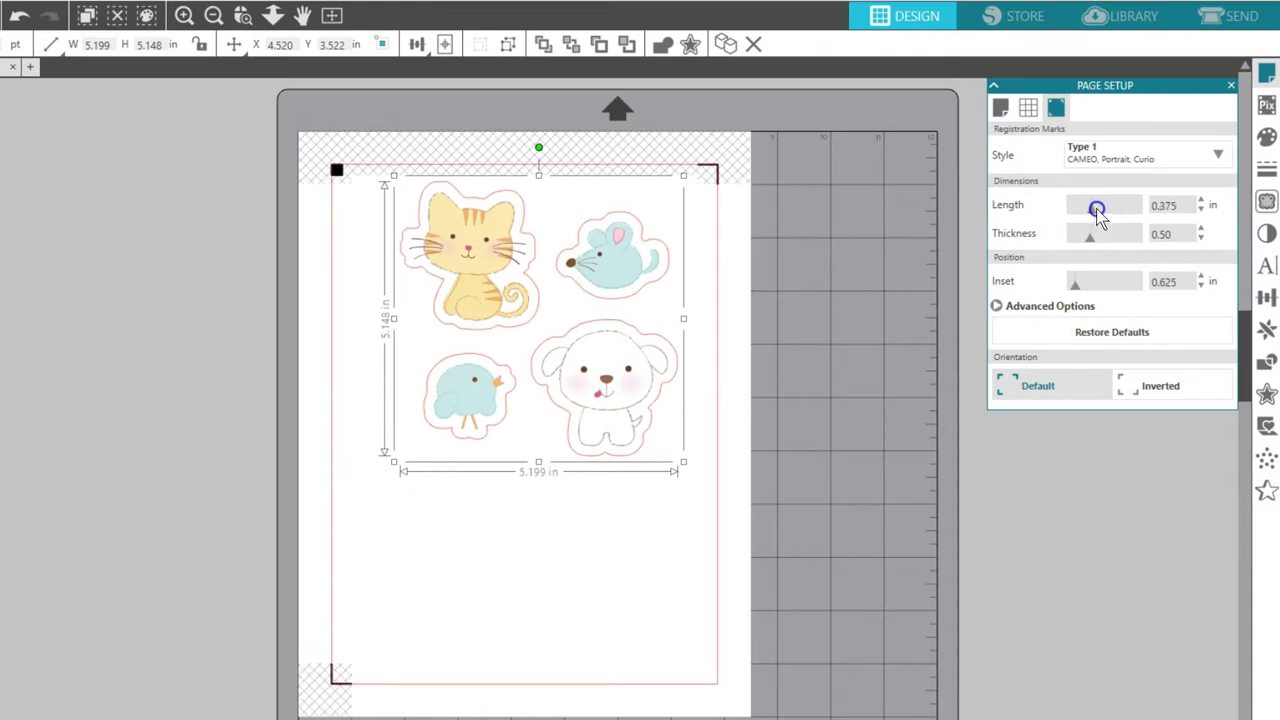
left_click(1088, 236)
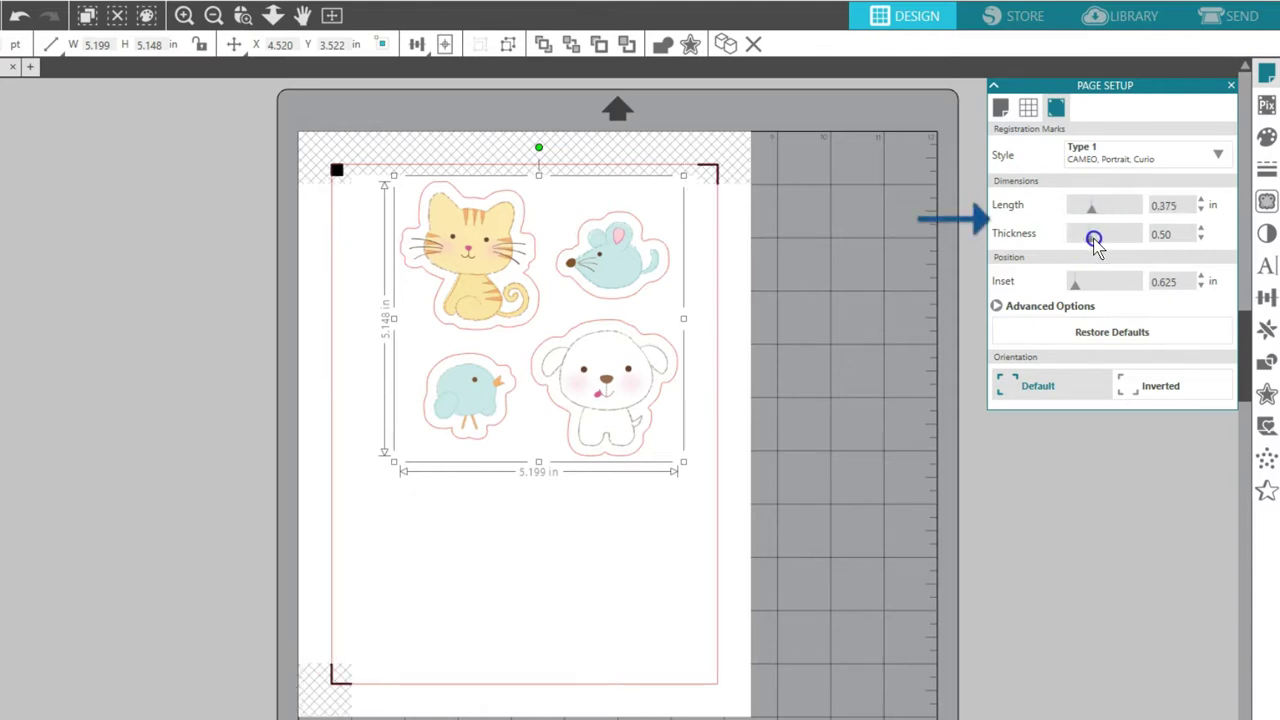
left_click_drag(1097, 247, 1082, 244)
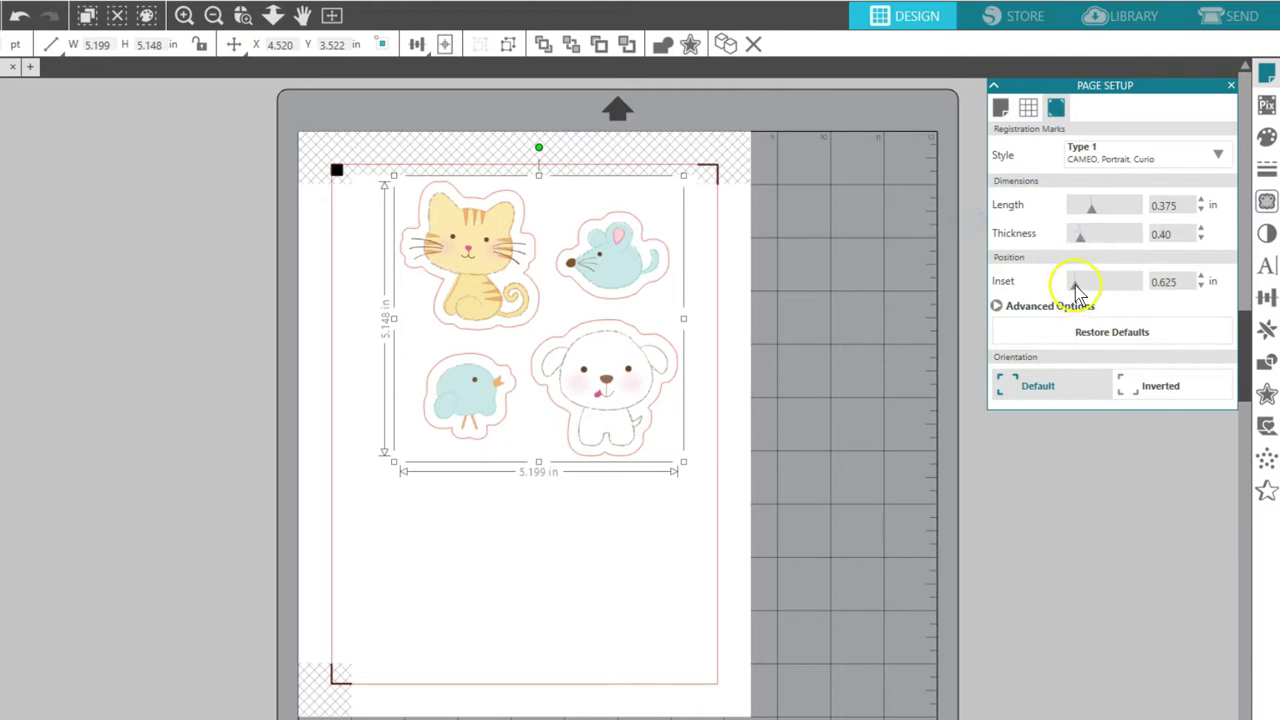
left_click_drag(1075, 288, 1040, 297)
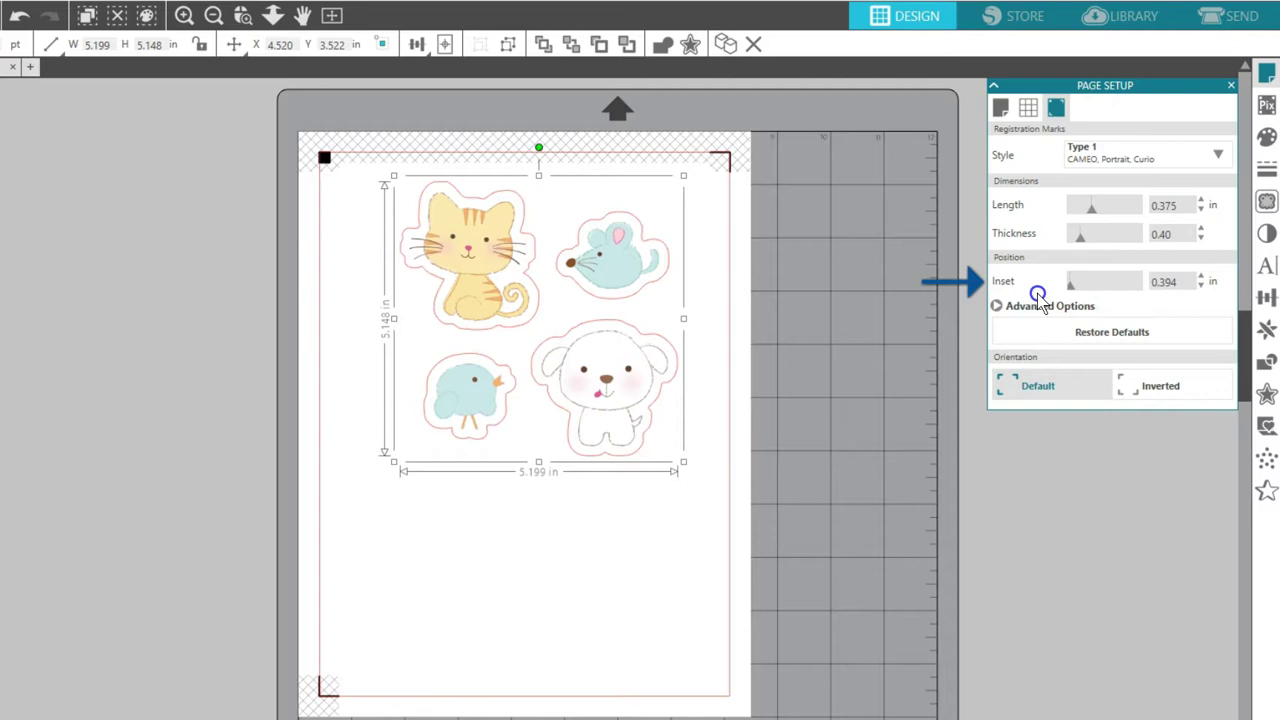
Step: Try per-side insets (right 1.750 in, bottom 3.875 in), then restore registration mark defaults
left_click(996, 306)
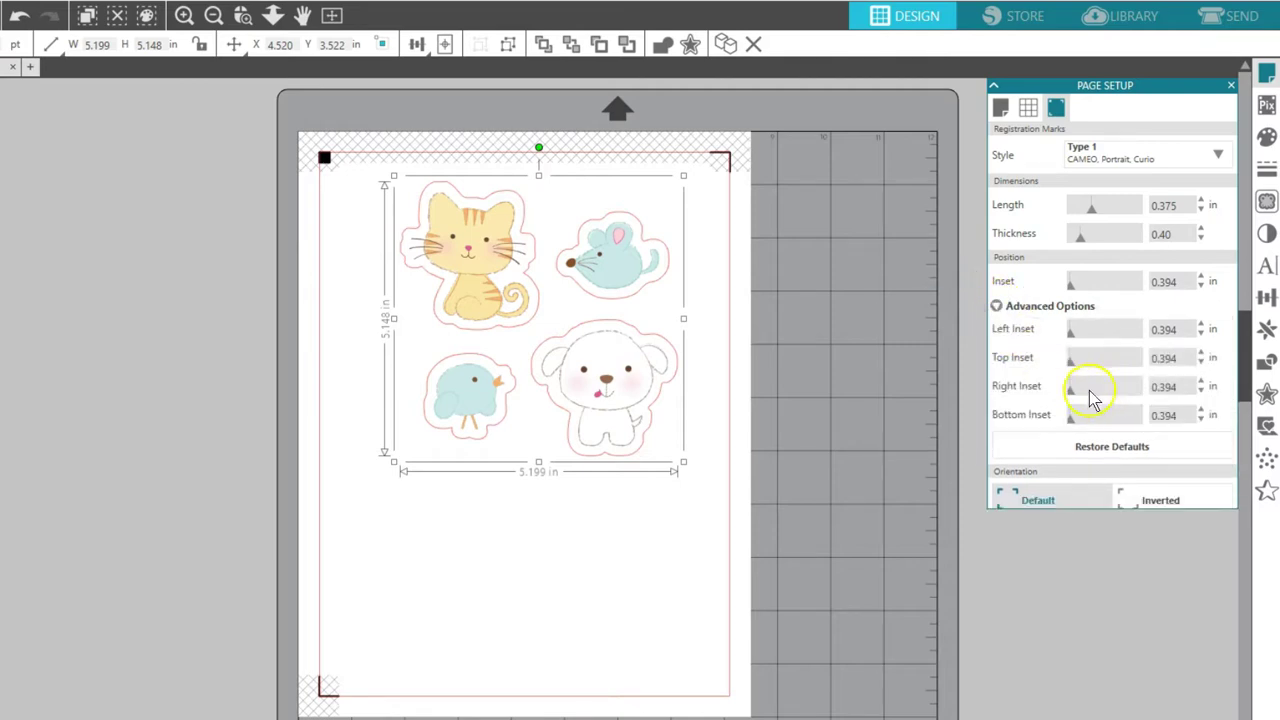
left_click(1072, 418)
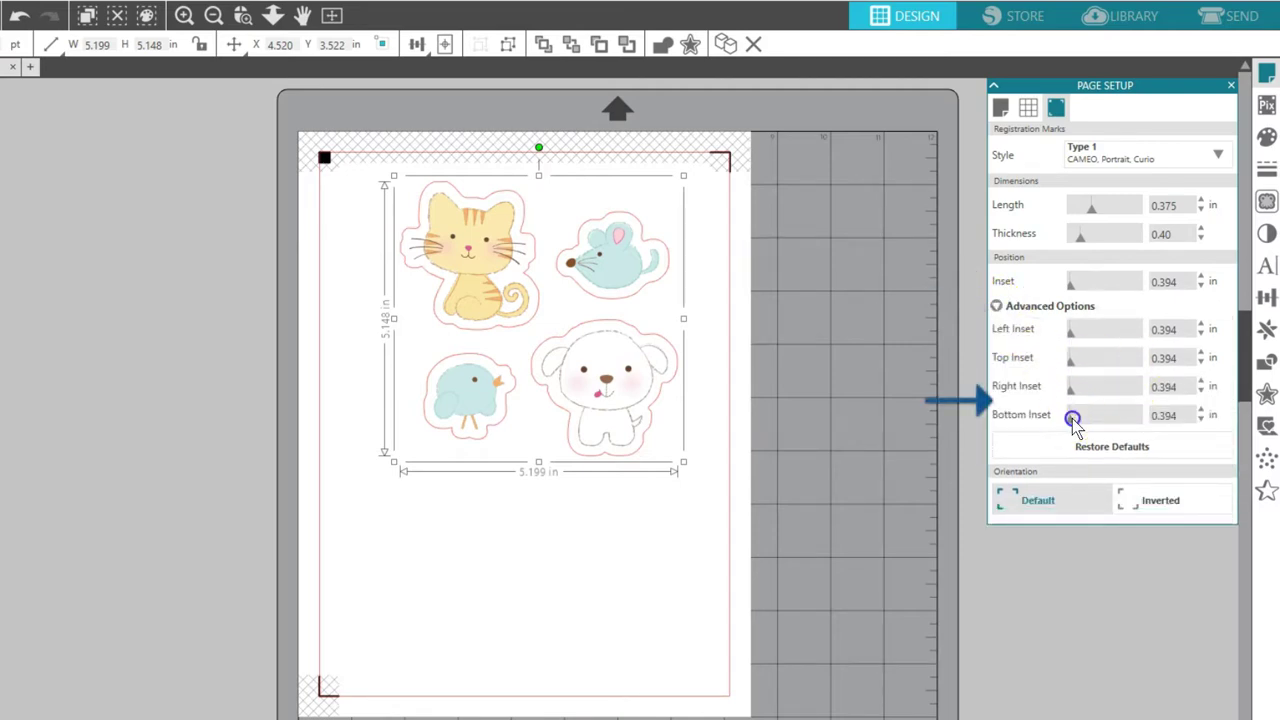
left_click_drag(1072, 418, 1137, 417)
left_click(1115, 390)
left_click(1073, 283)
left_click_drag(640, 381, 584, 388)
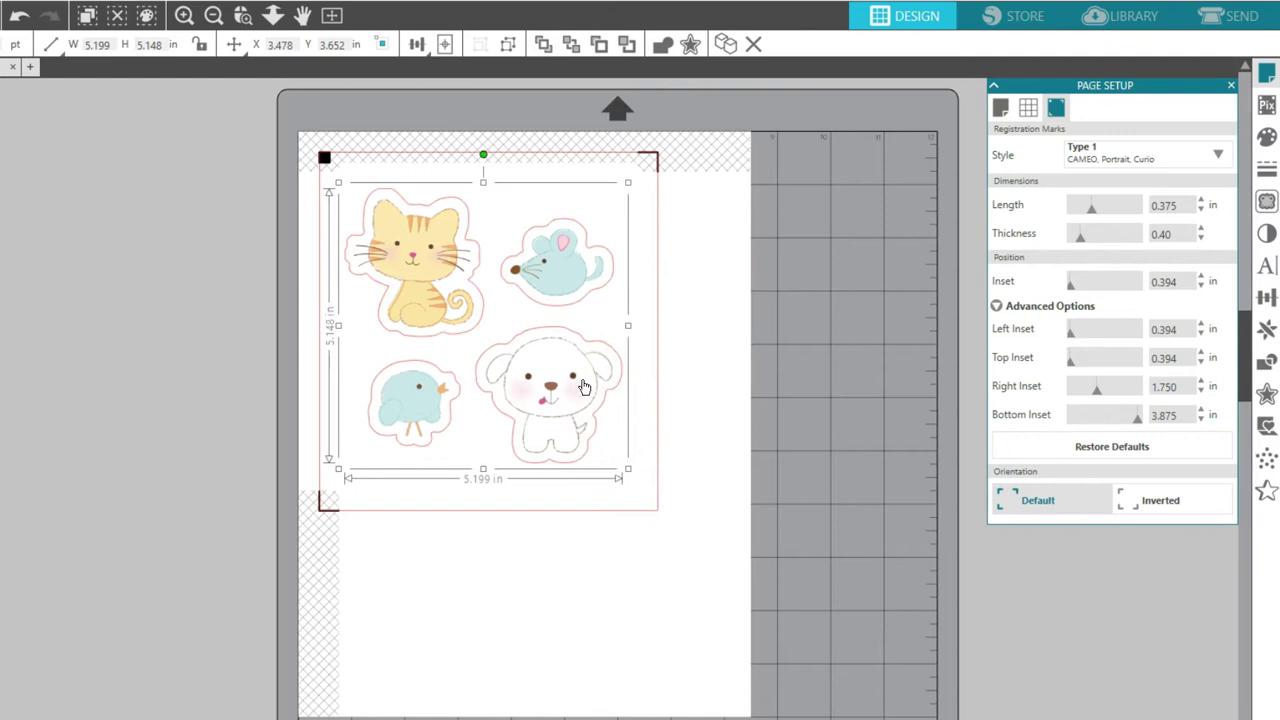
left_click(1032, 450)
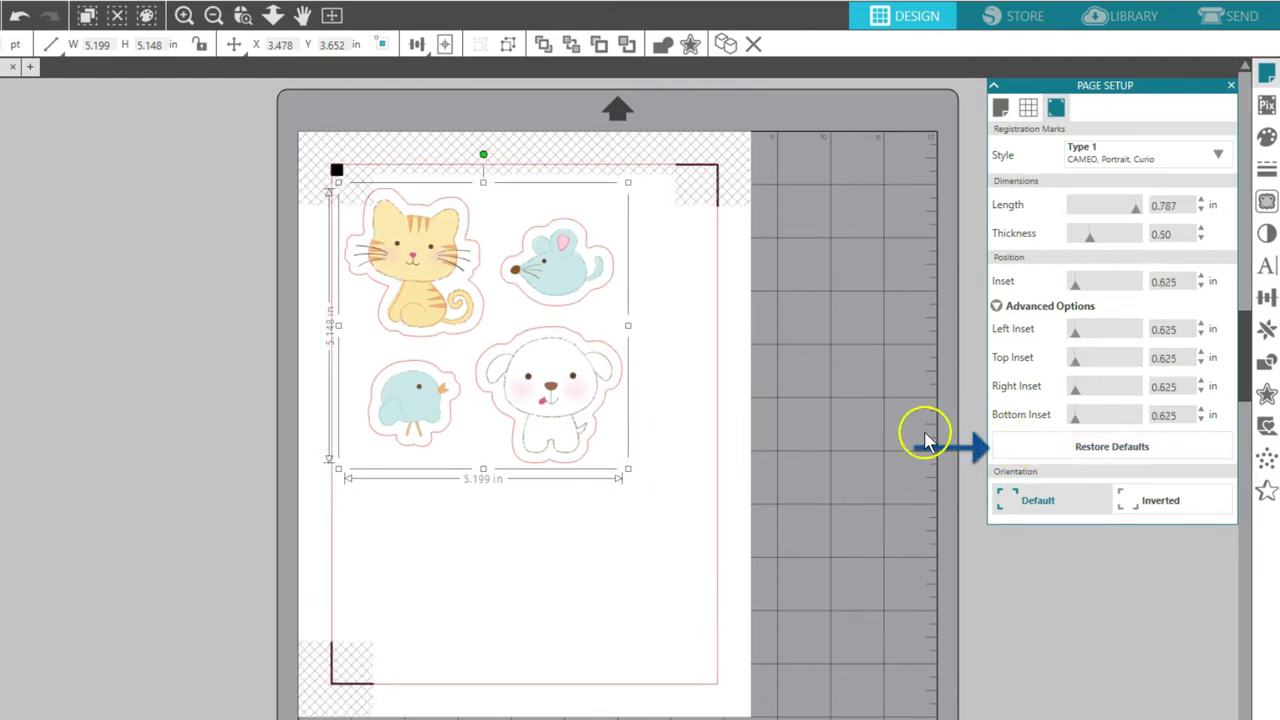
left_click(690, 379)
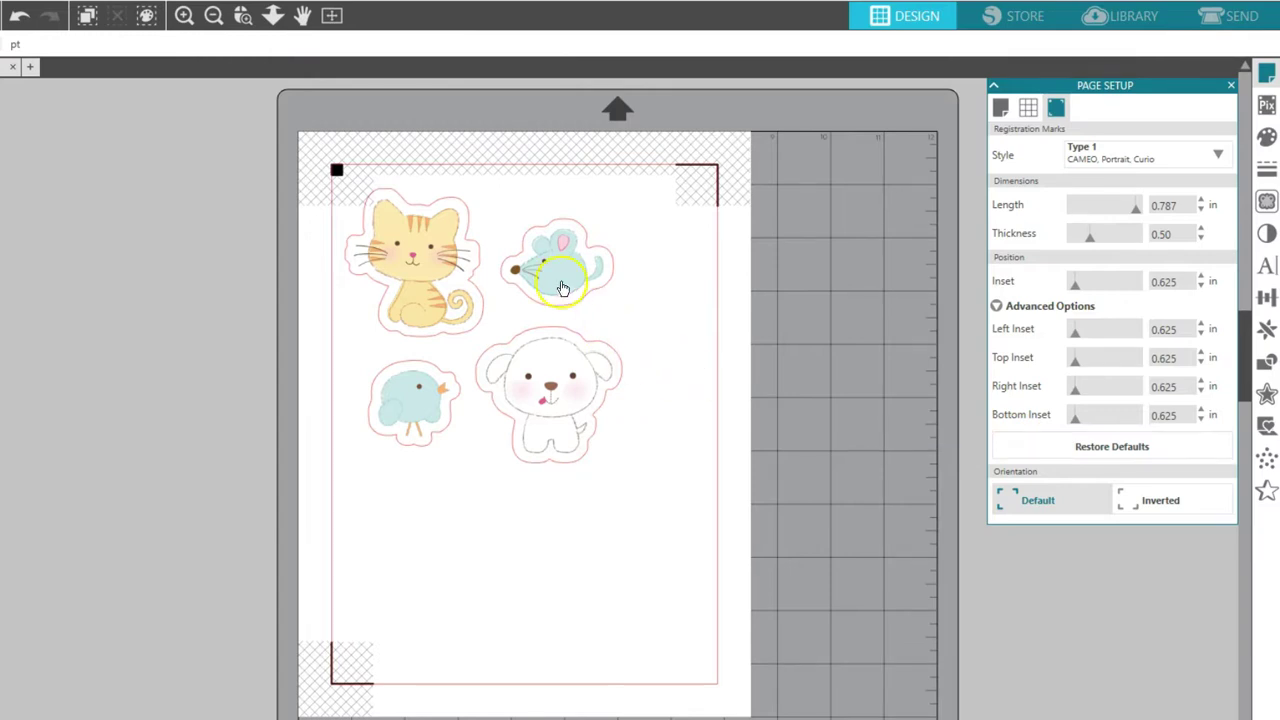
mouse_move(447, 264)
left_mouse_down()
mouse_move(457, 248)
mouse_move(443, 252)
left_mouse_up()
left_click(520, 277)
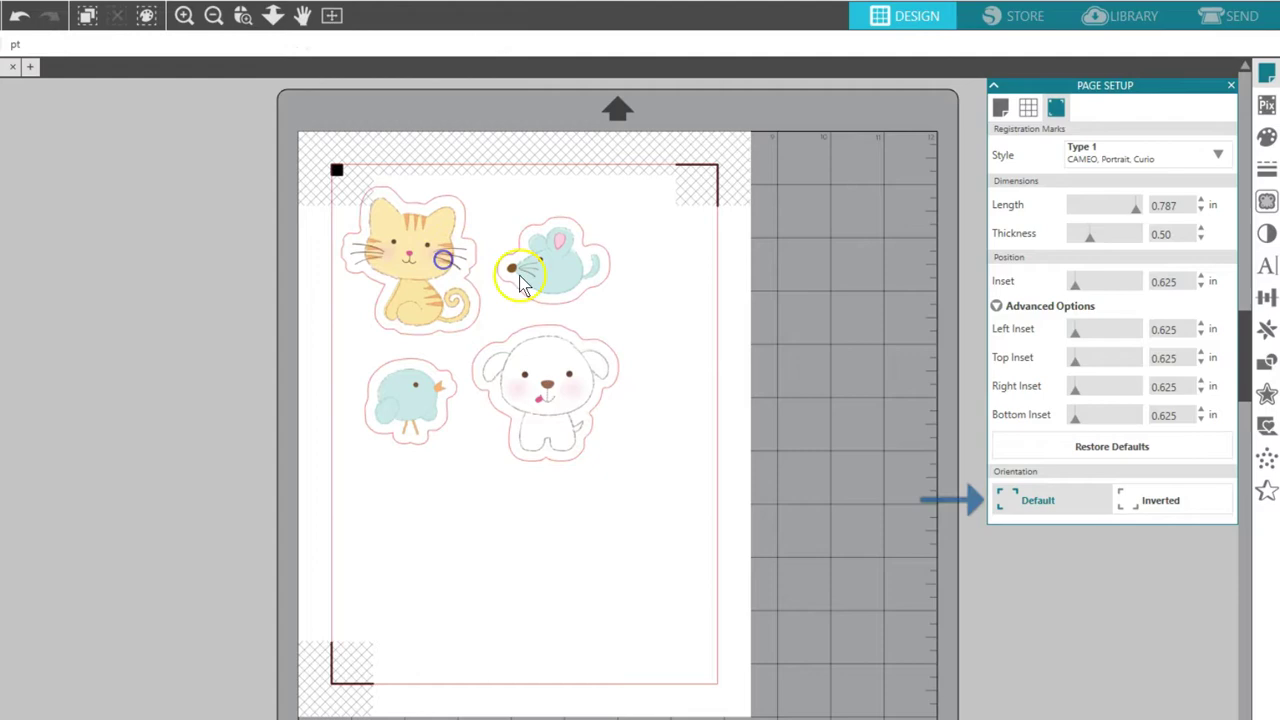
left_click(1147, 507)
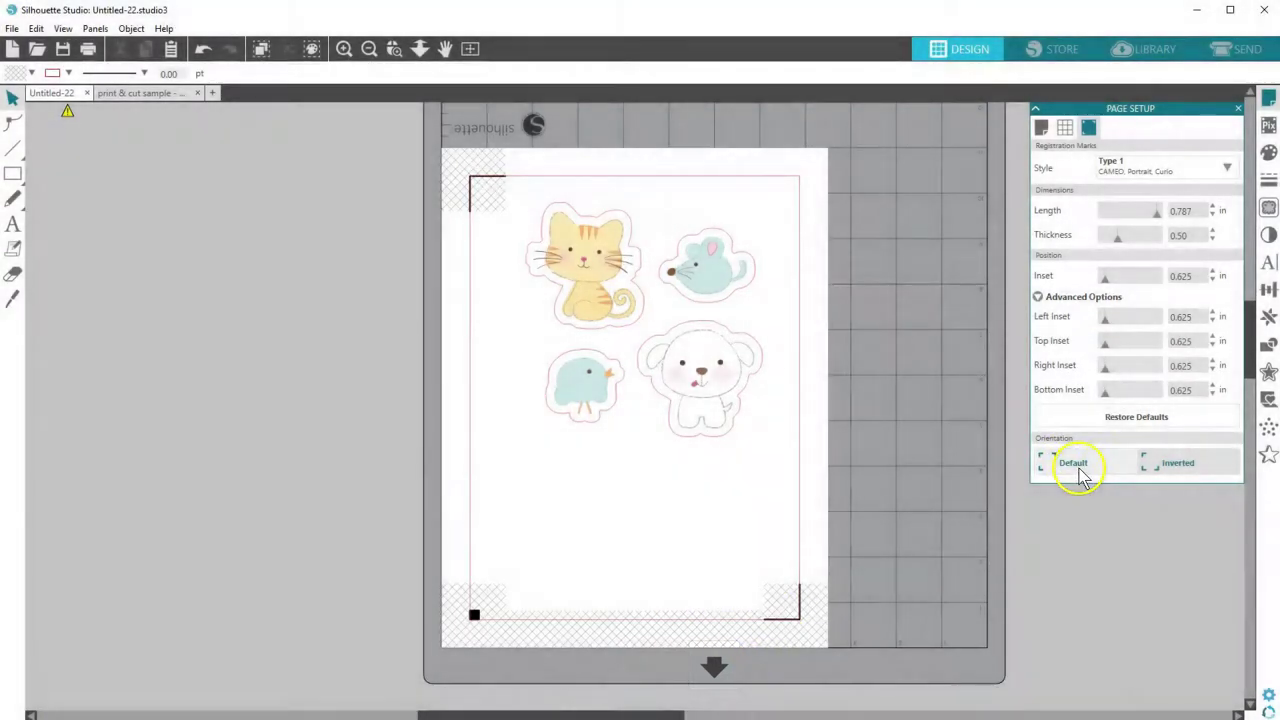
left_click(1076, 470)
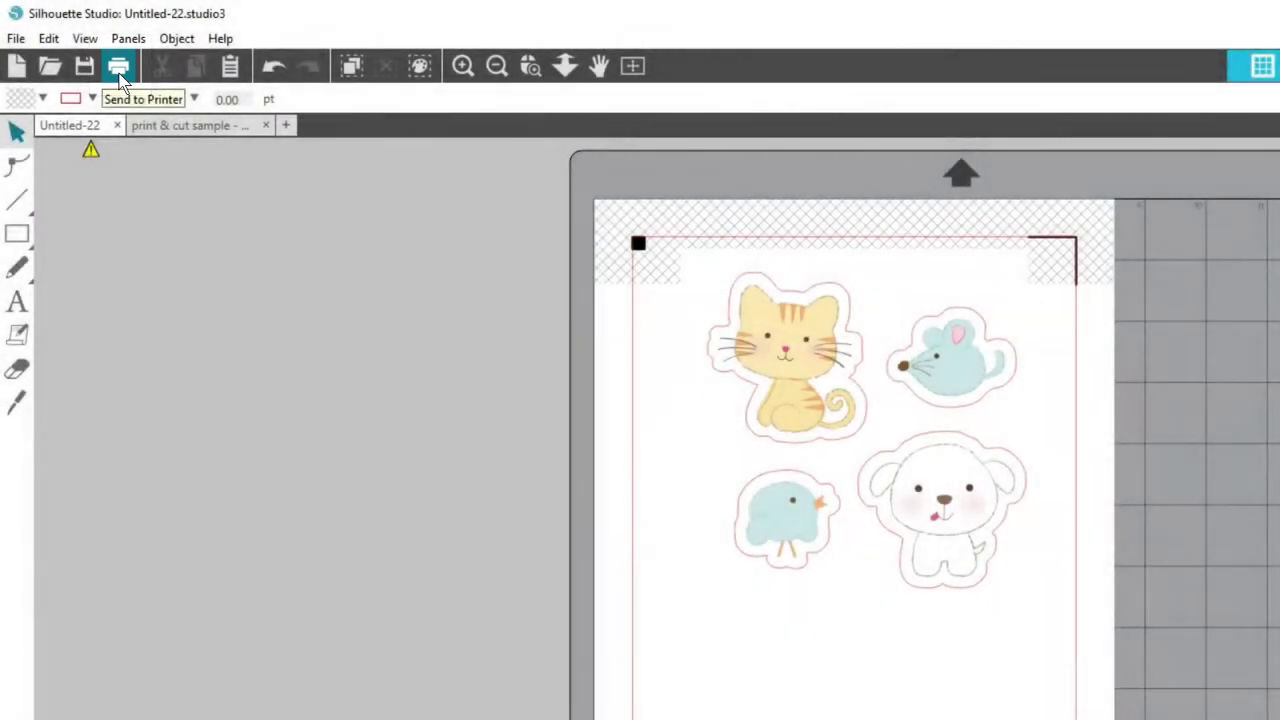
left_click(119, 72)
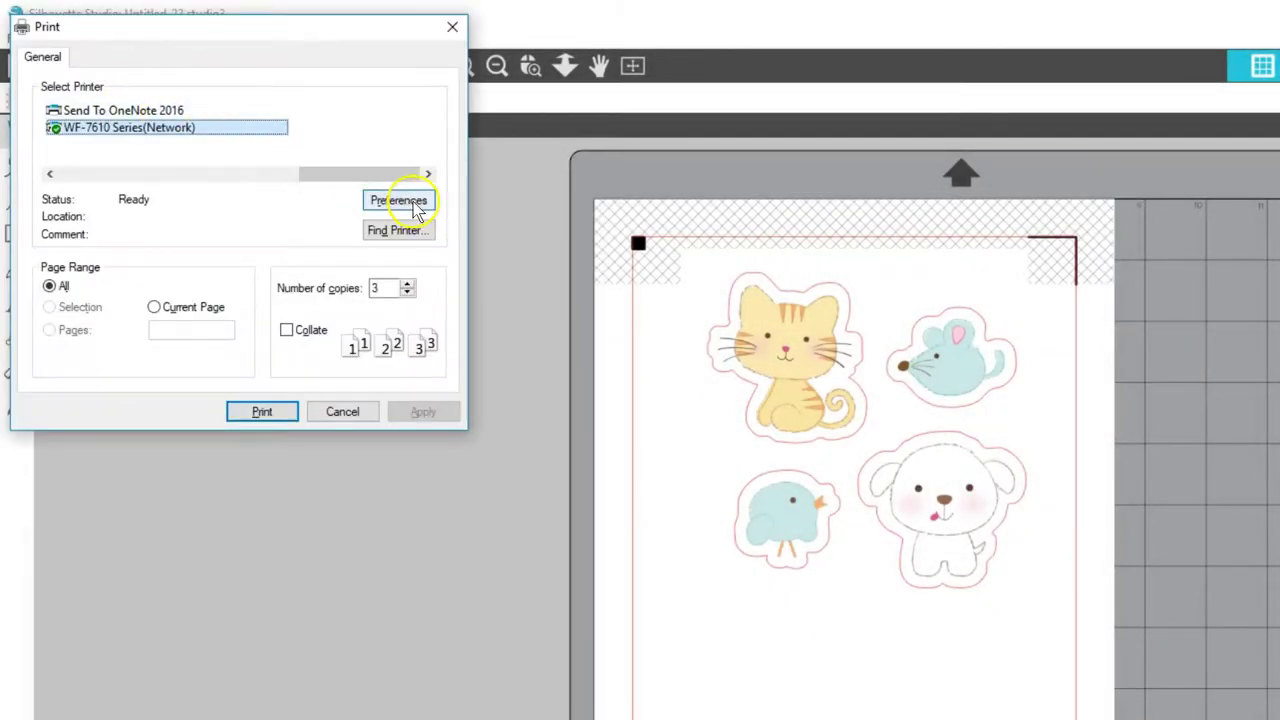
left_click(380, 200)
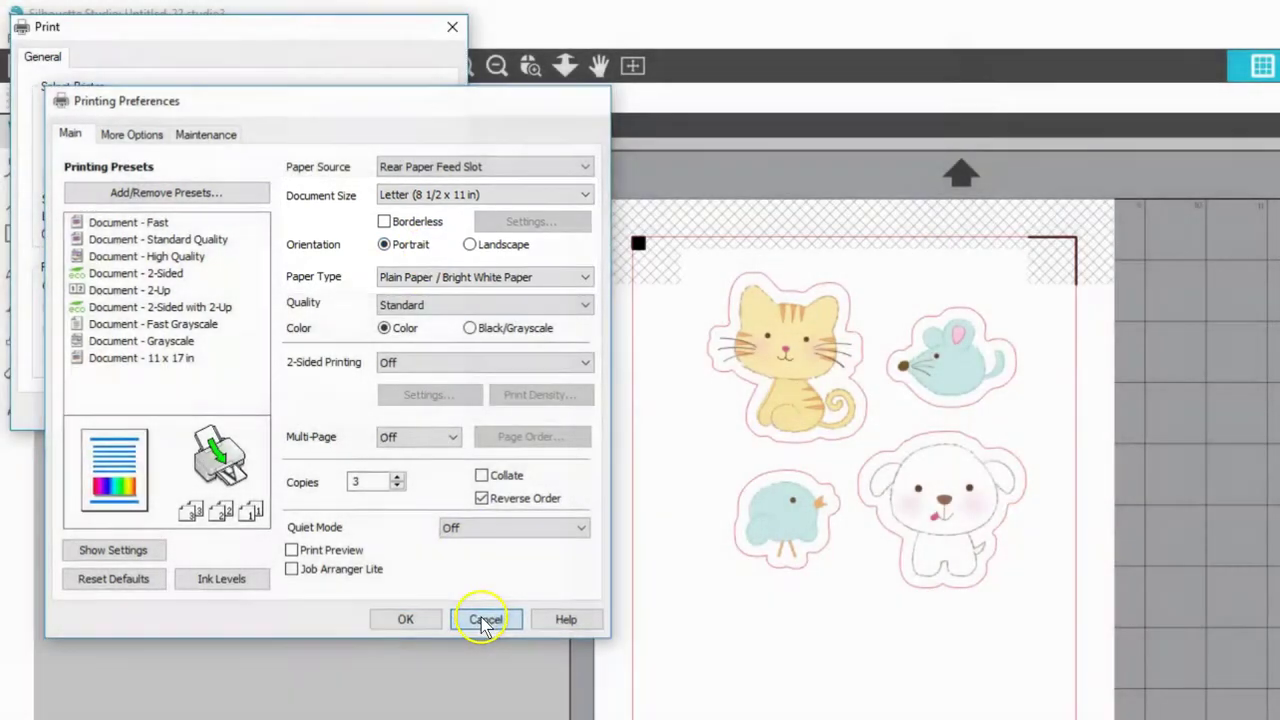
left_click(484, 620)
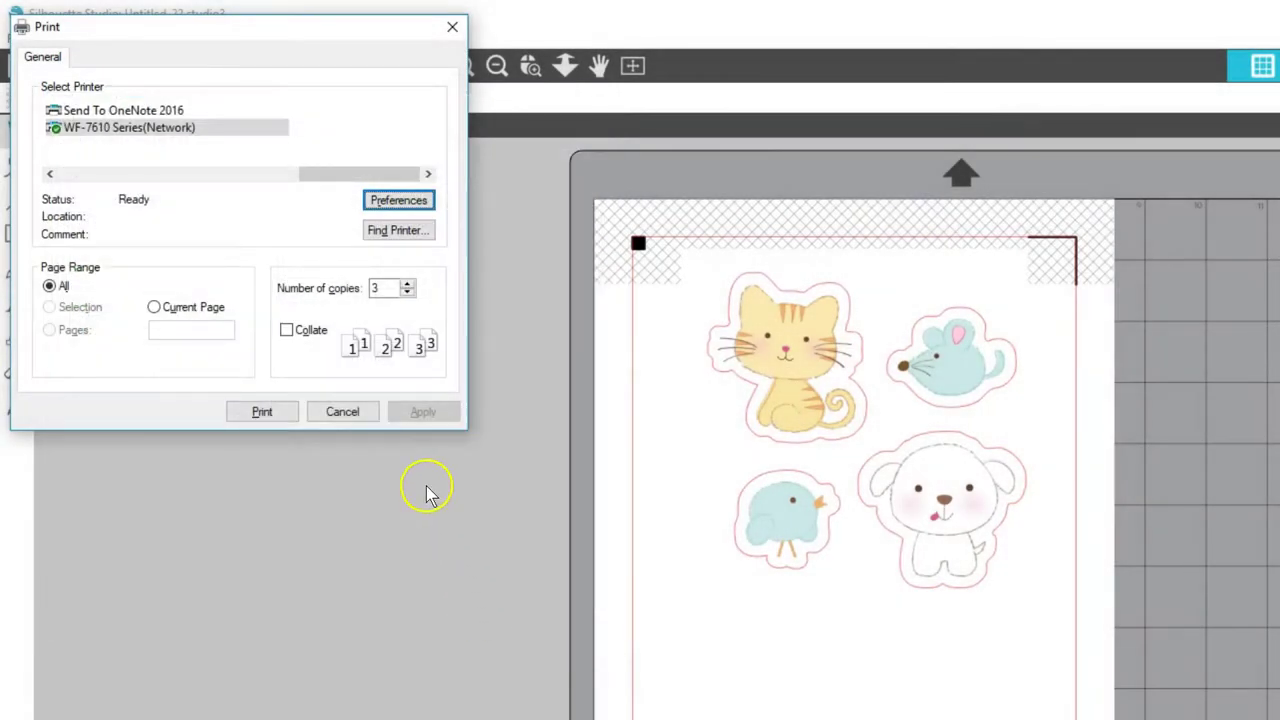
left_click(352, 412)
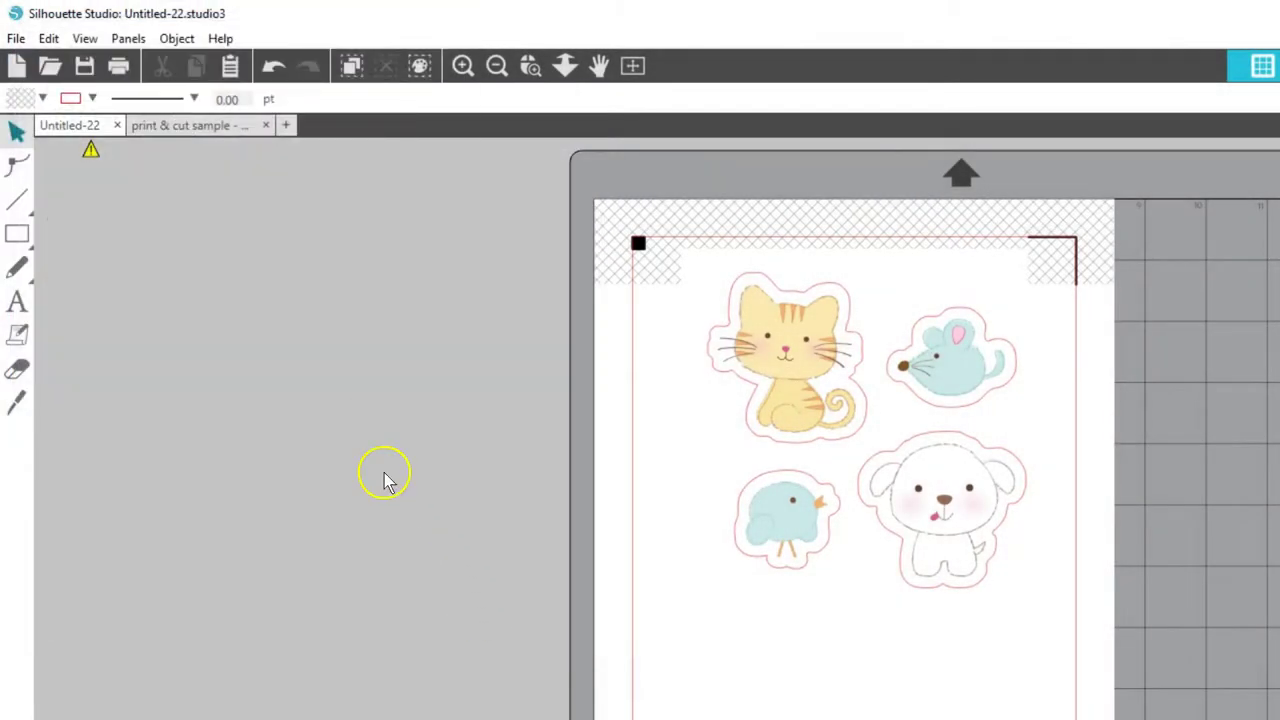
left_click(385, 478)
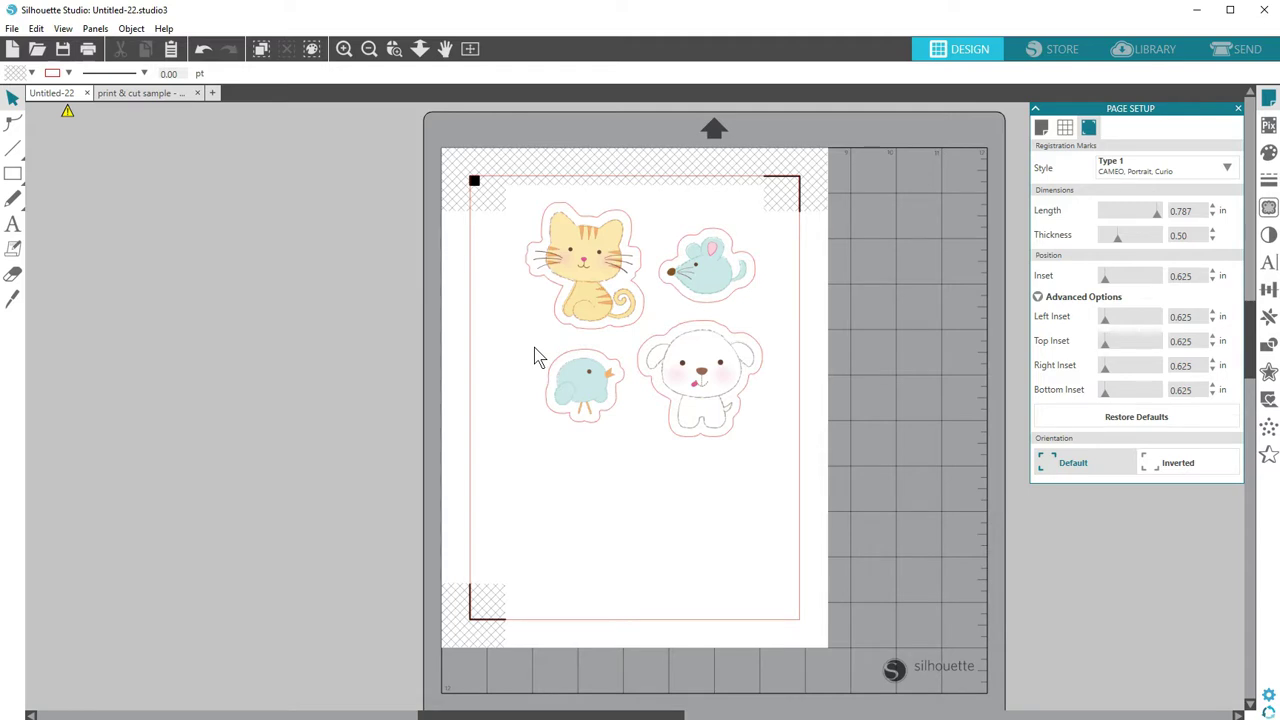
Step: Set the cut material to Sticker Paper, White, at speed 8 and force 14
left_click(1238, 52)
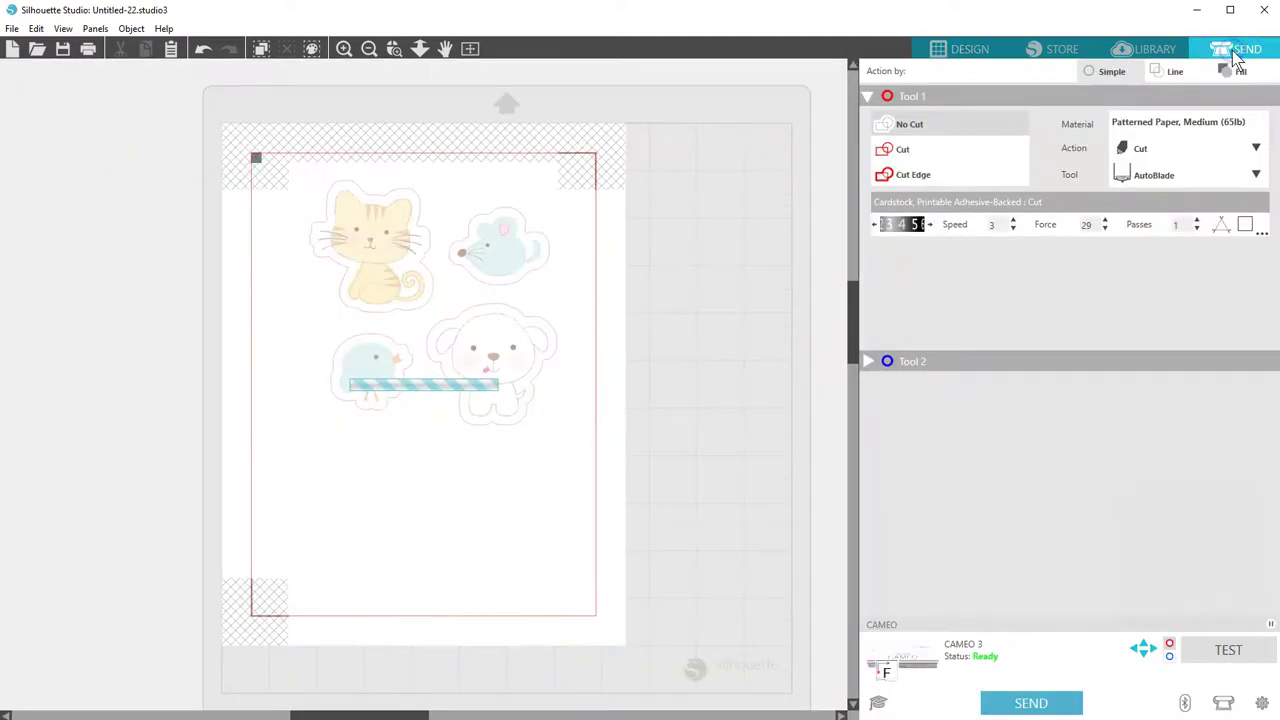
left_click(1256, 124)
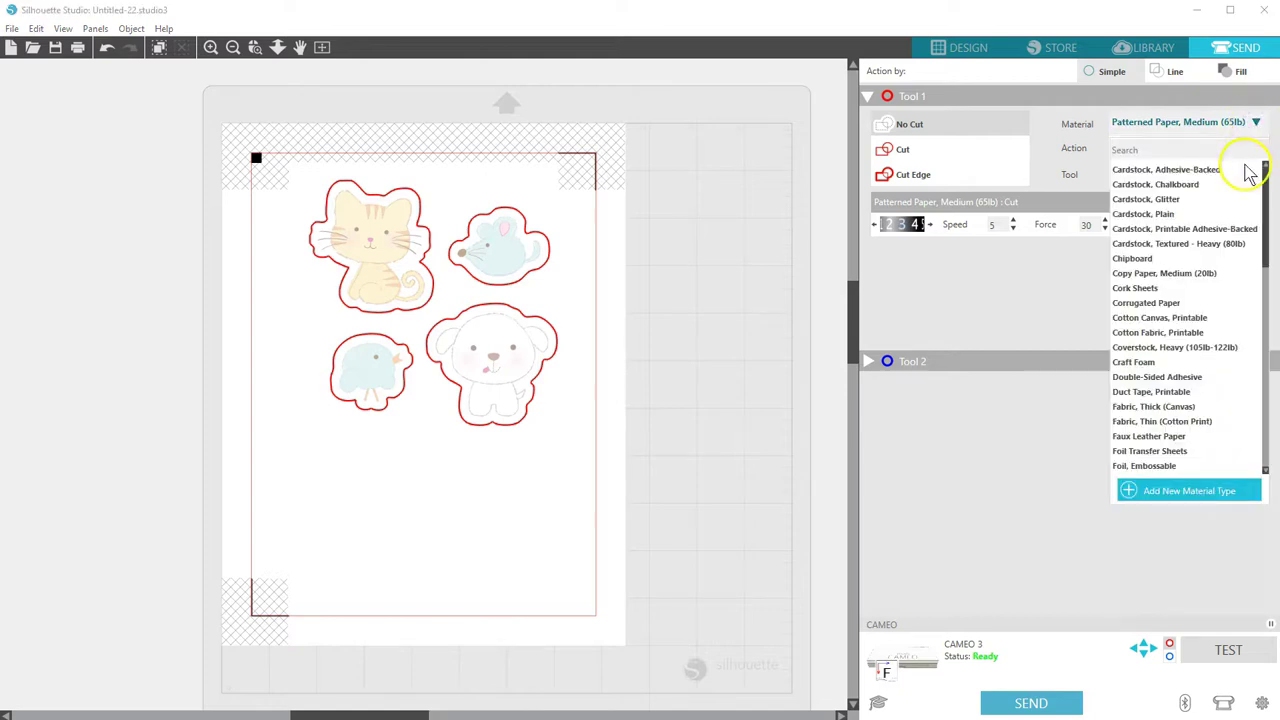
left_click_drag(1265, 172, 1250, 358)
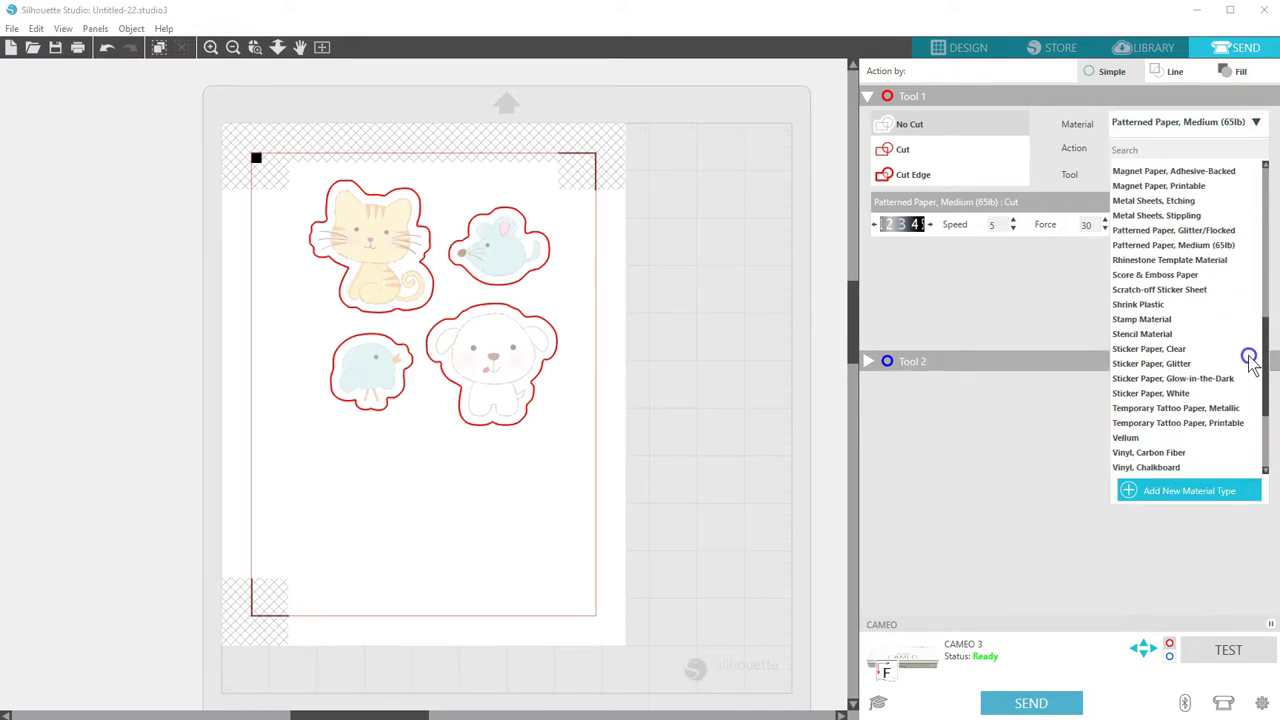
left_click(1165, 394)
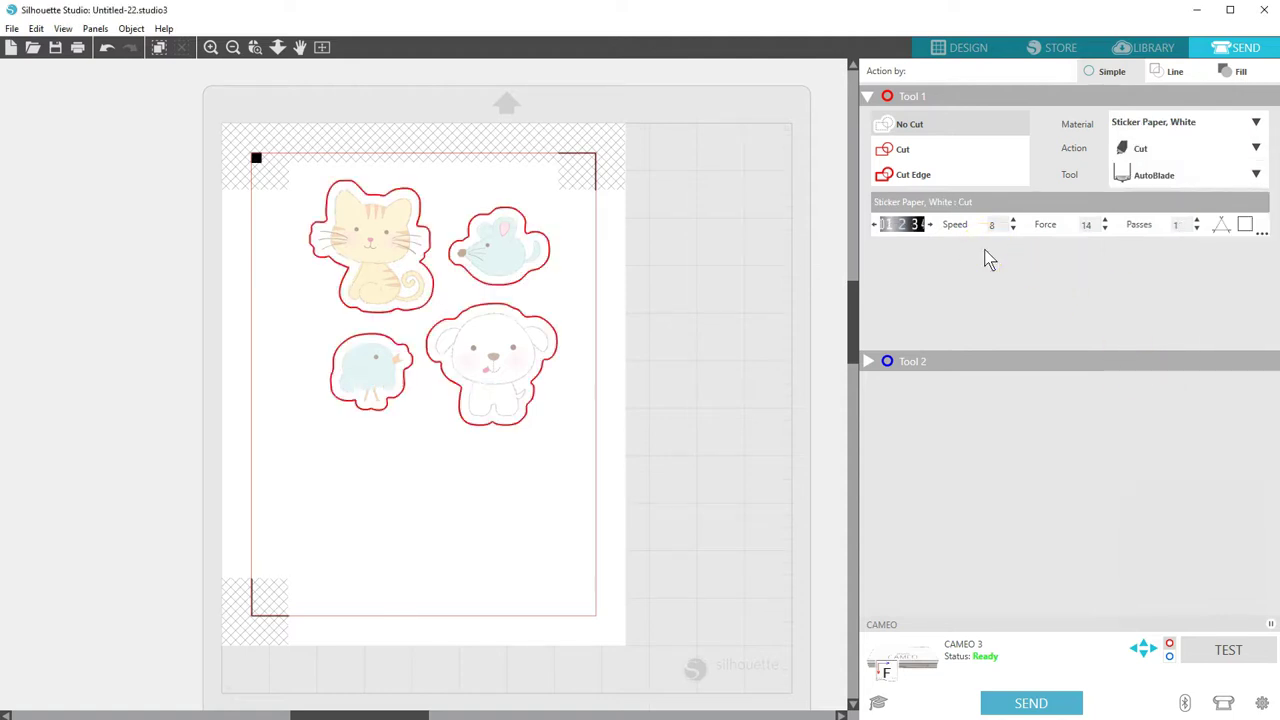
left_click(966, 50)
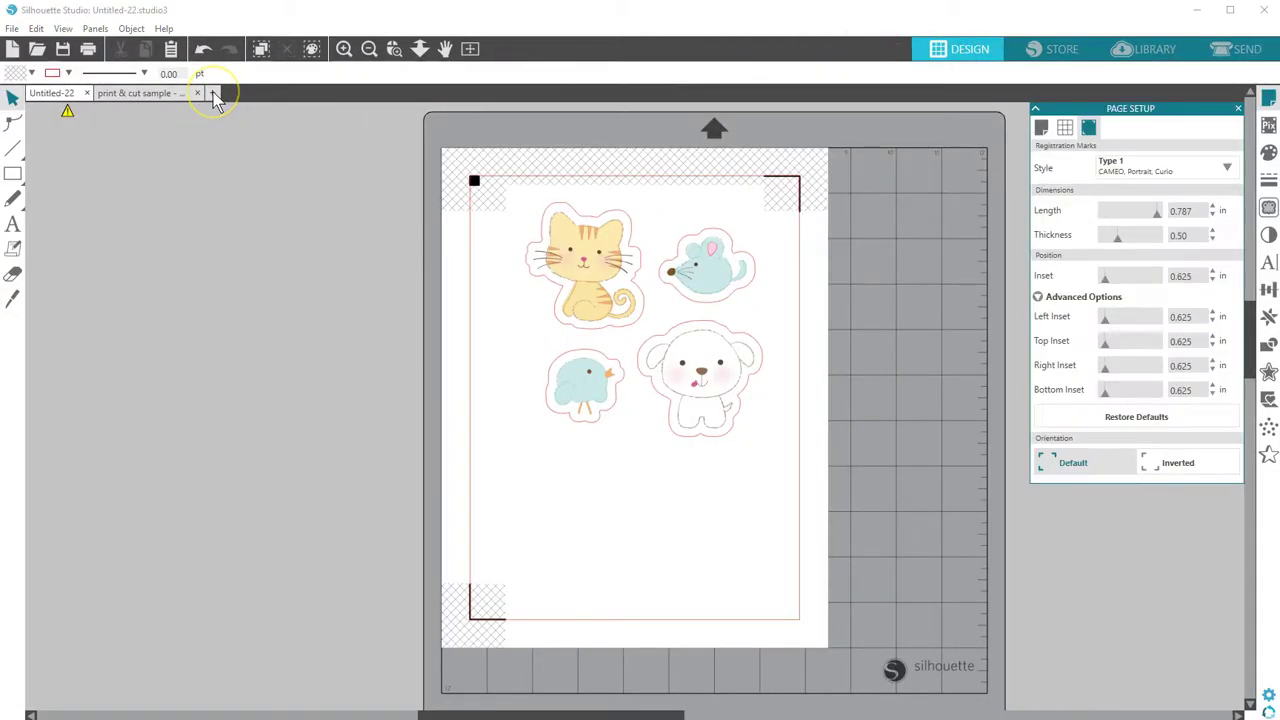
Step: Start a new blank document, Untitled-23, and add the text 'Hello!'
left_click(213, 94)
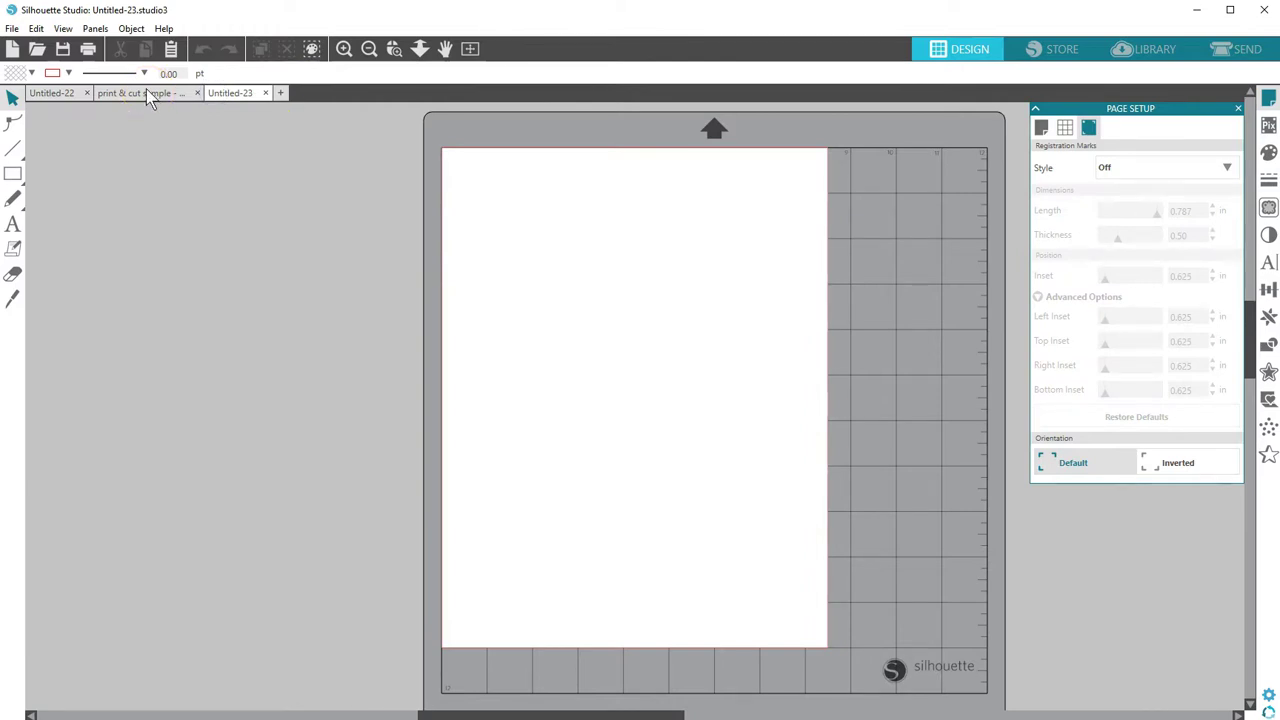
left_click(171, 137)
left_click(12, 224)
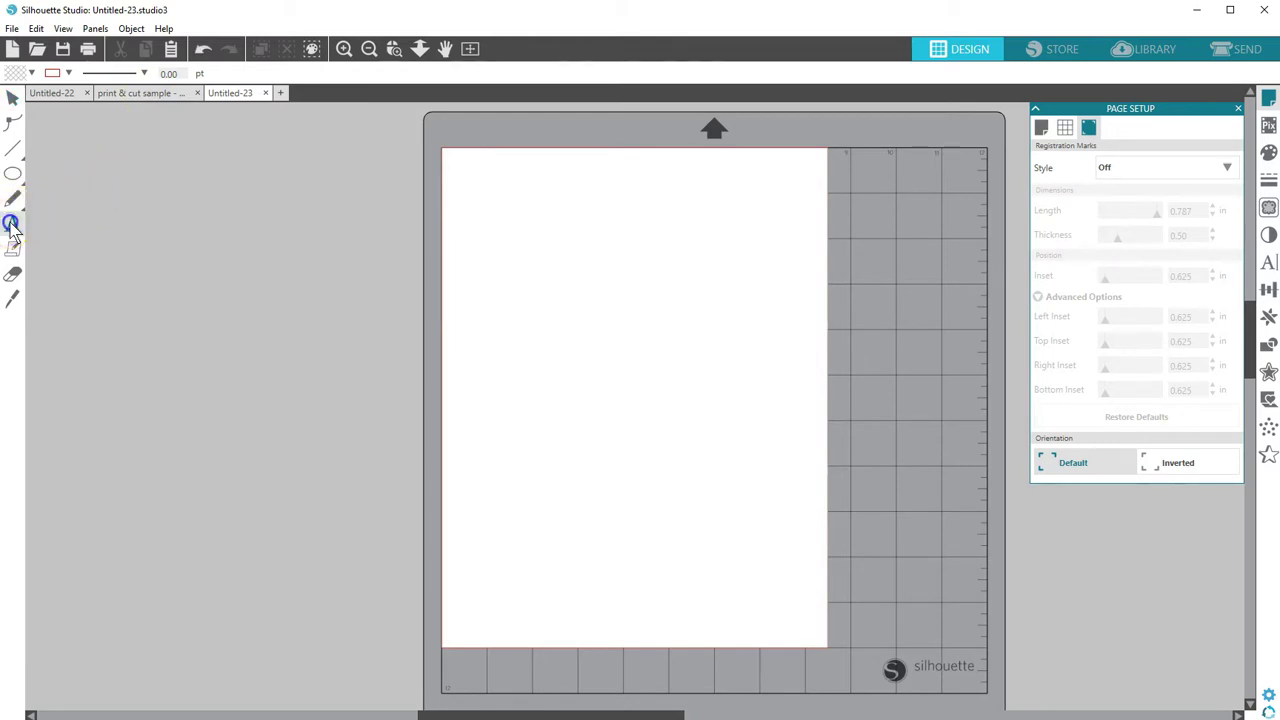
left_click(546, 317)
type("Hello")
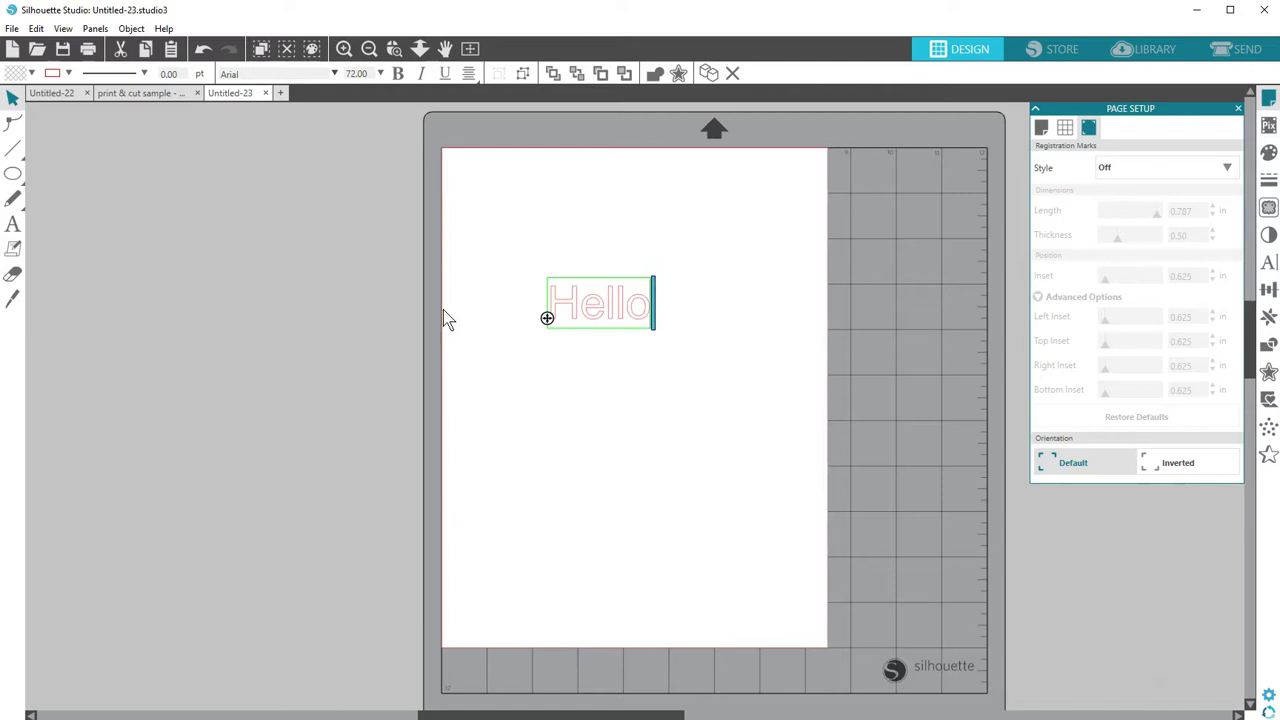
type("!")
left_click(580, 406)
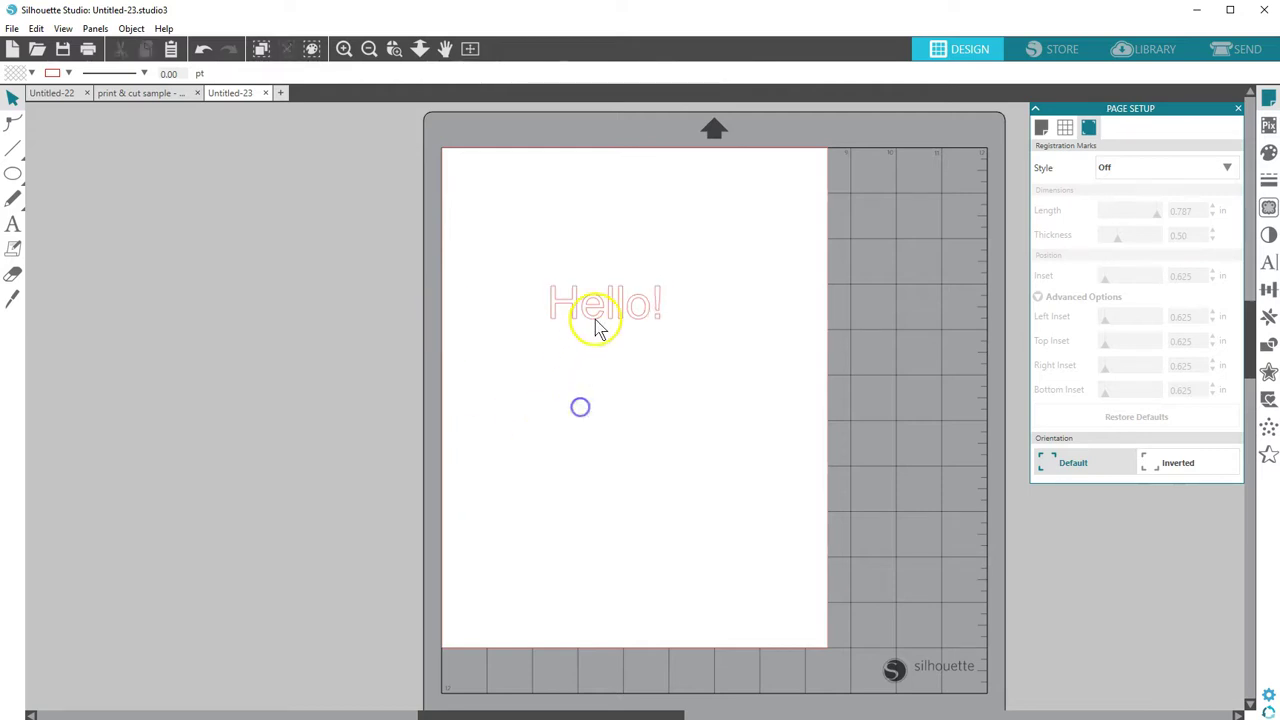
Step: Fill the Hello! text with yellow
left_click(594, 318)
left_click(31, 73)
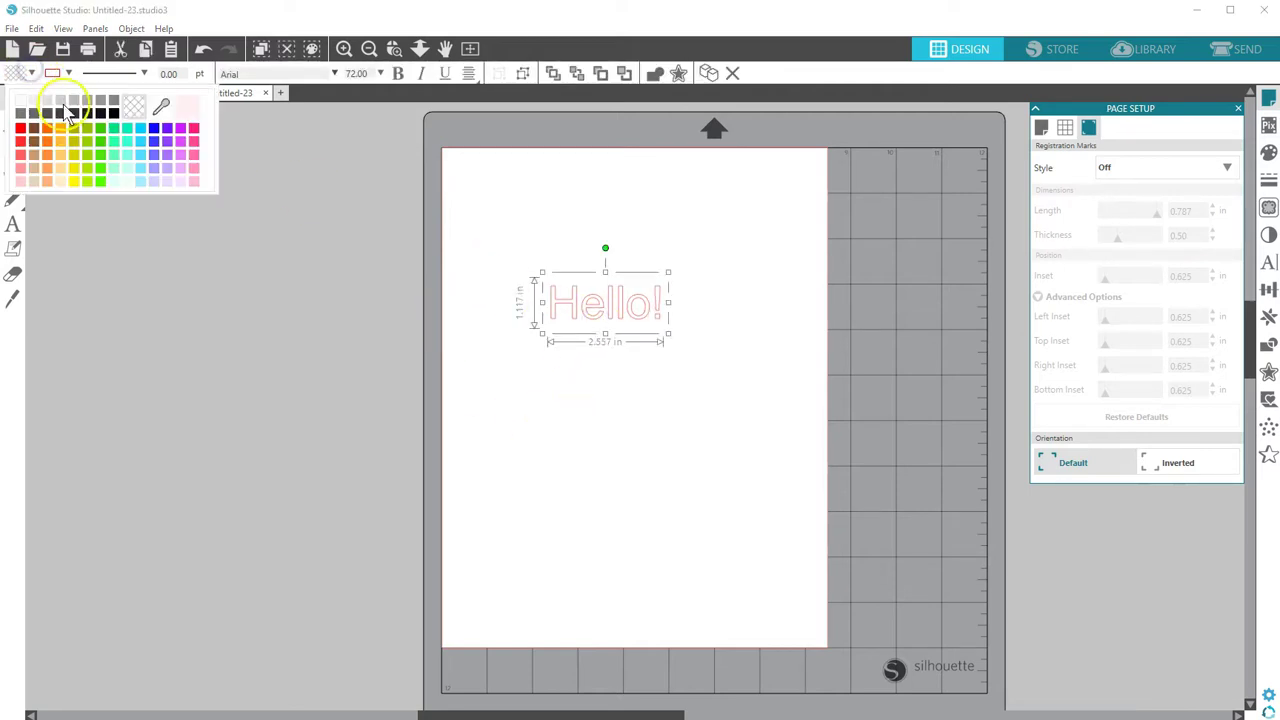
left_click(79, 186)
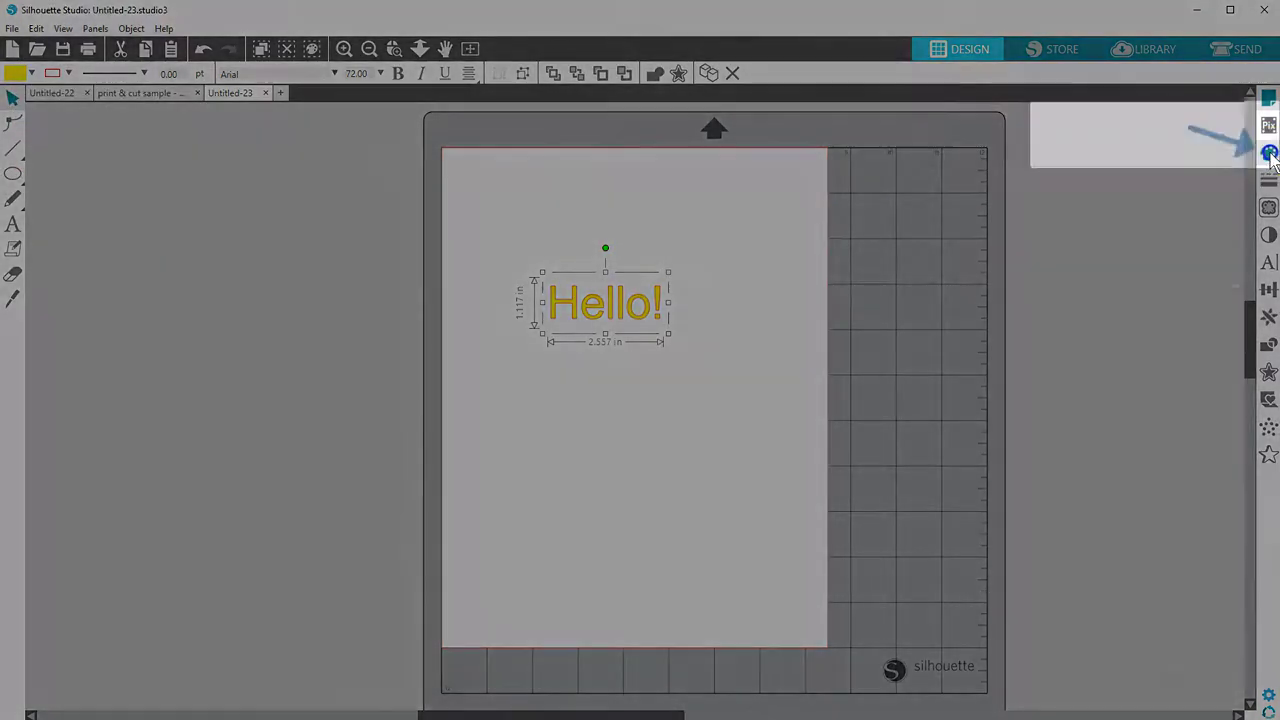
left_click(1269, 153)
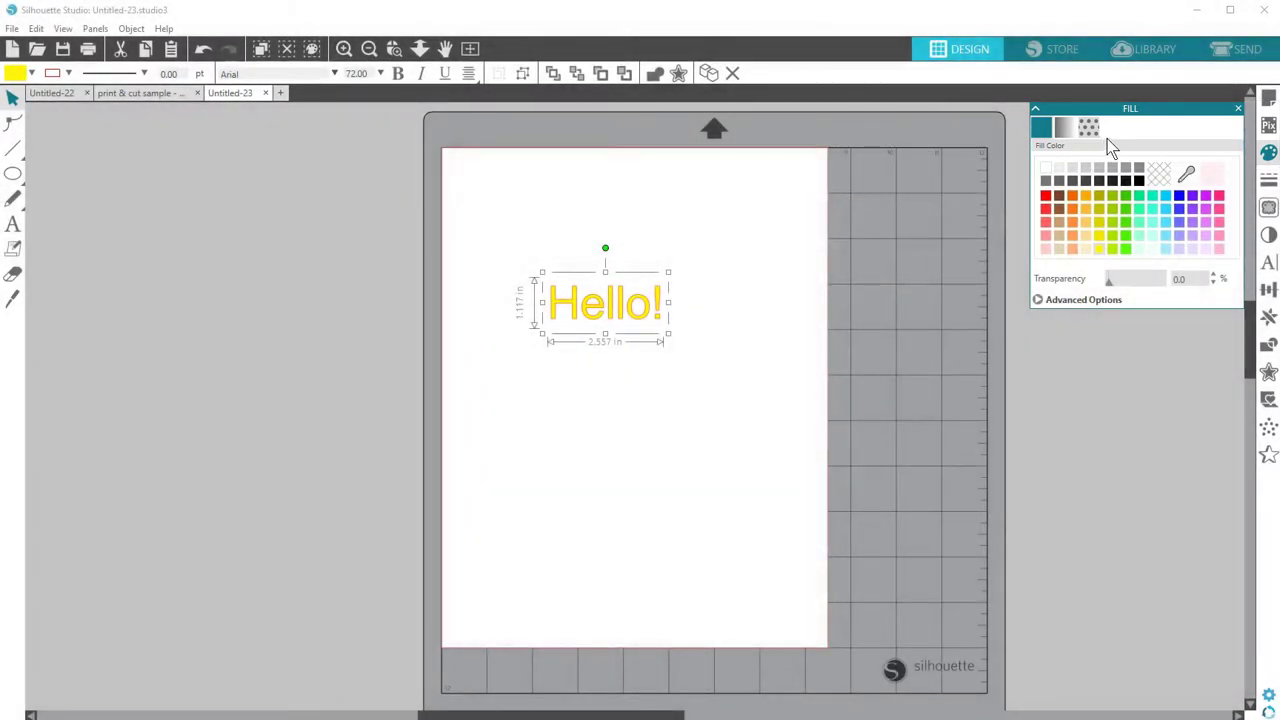
Step: Turn on Type 1 registration marks for the Untitled-23 page
left_click(1269, 97)
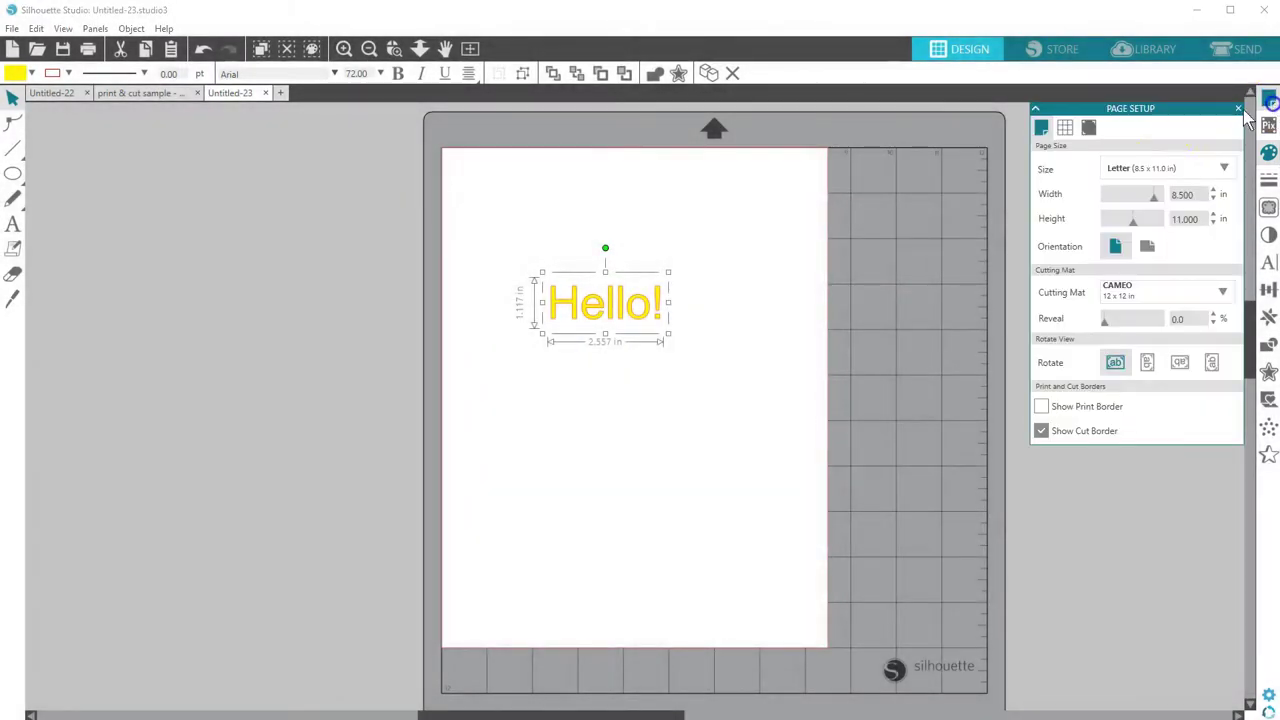
left_click(1089, 128)
left_click(1222, 168)
left_click(1128, 192)
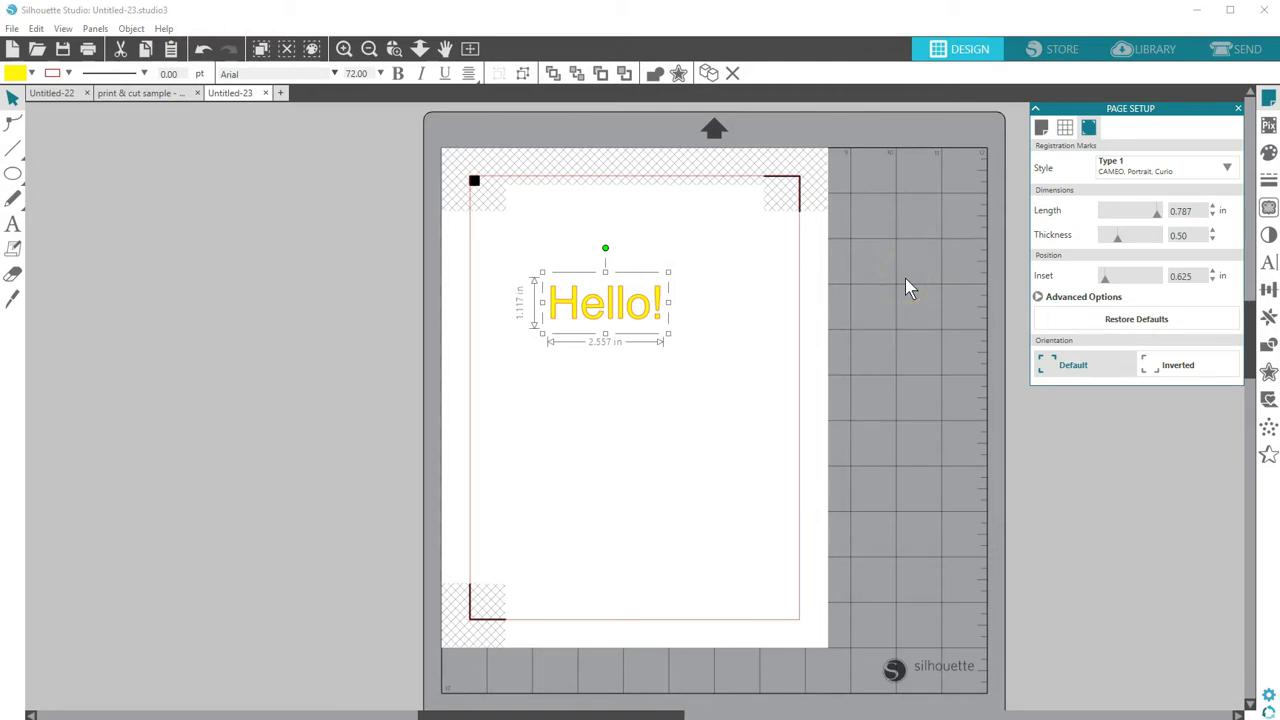
left_click(740, 271)
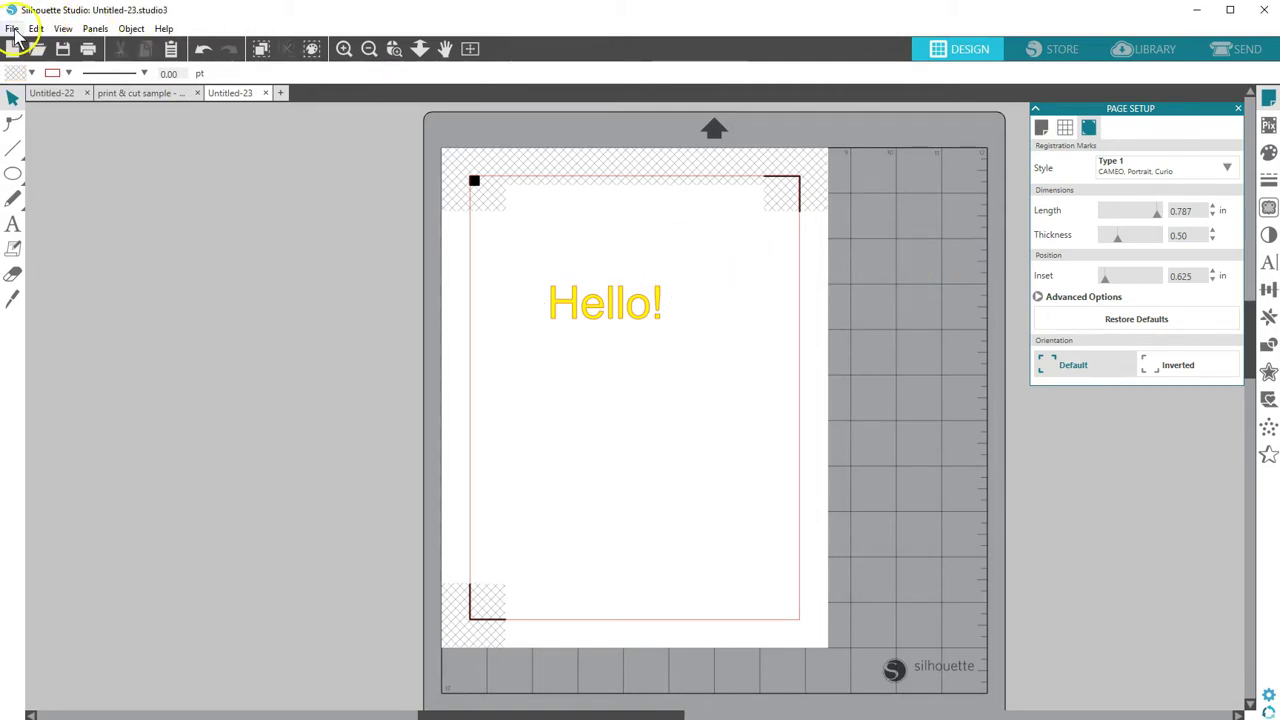
Step: Merge bananas.png into the page and place it below the Hello! text
left_click(12, 28)
left_click(37, 115)
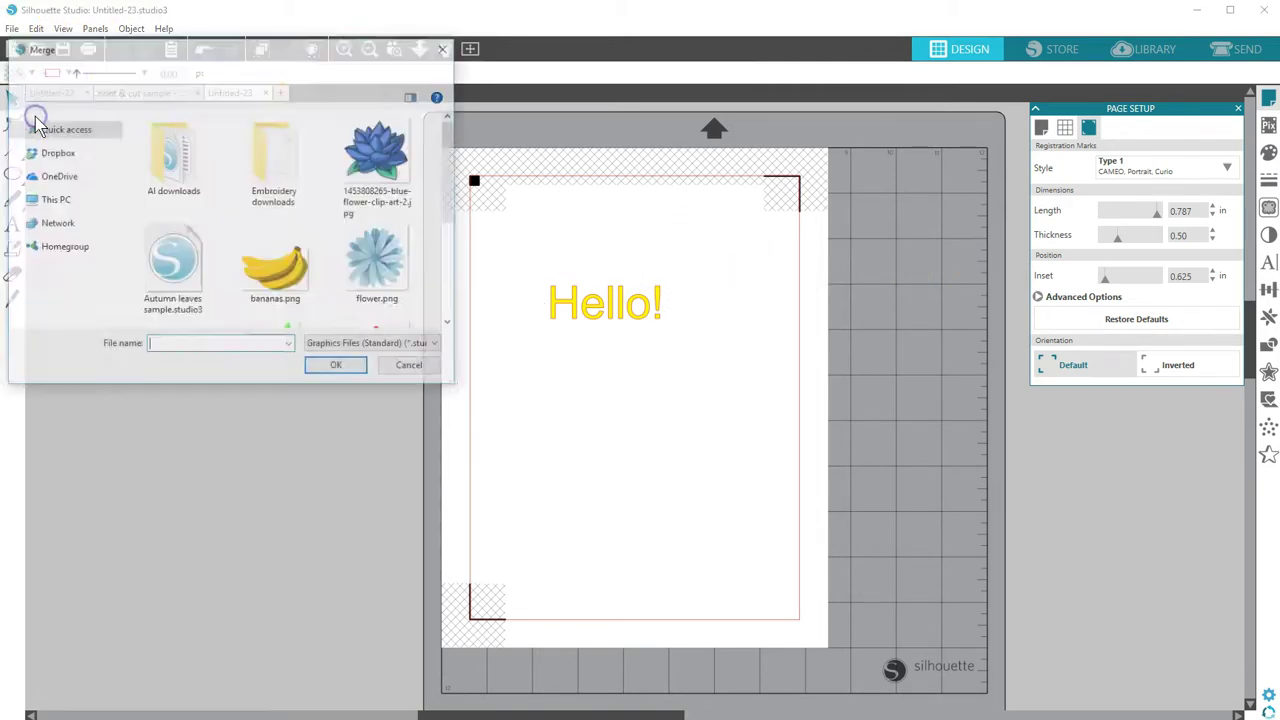
left_click(278, 275)
left_click(337, 369)
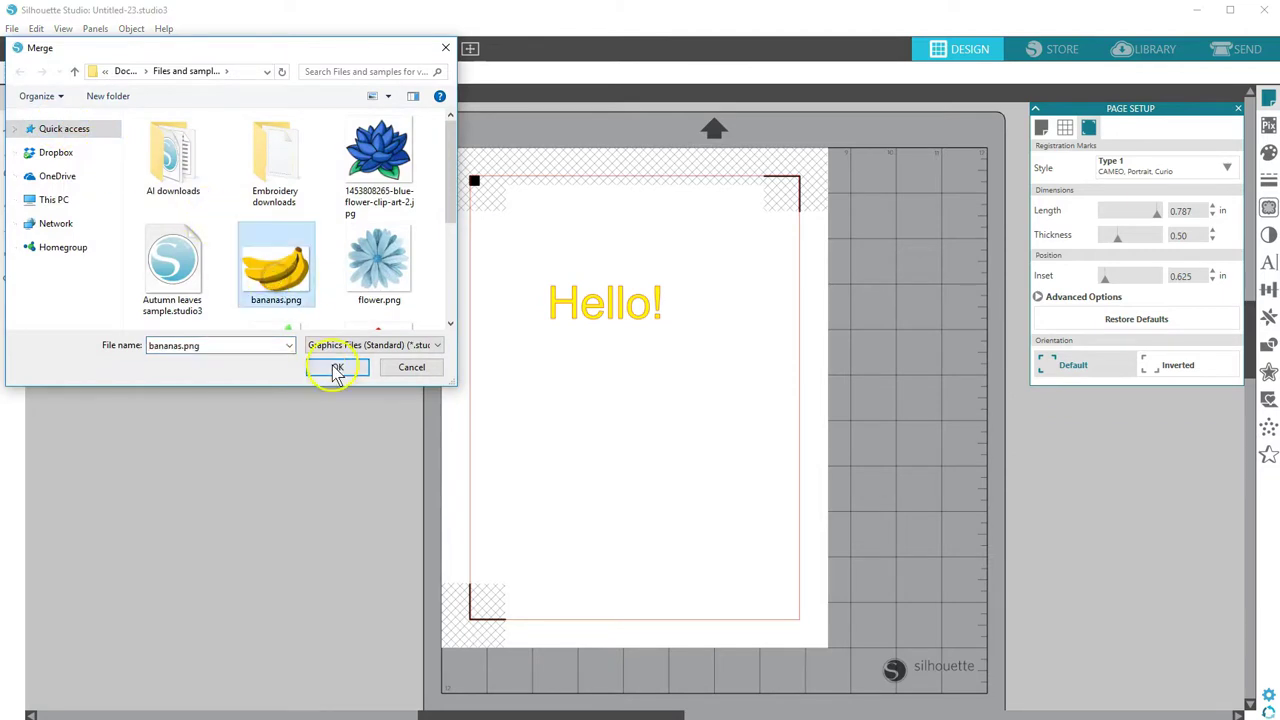
left_click_drag(509, 251, 634, 420)
Step: Trace the outer edge of the bananas picture with threshold 85
left_click(640, 460)
left_click(1268, 207)
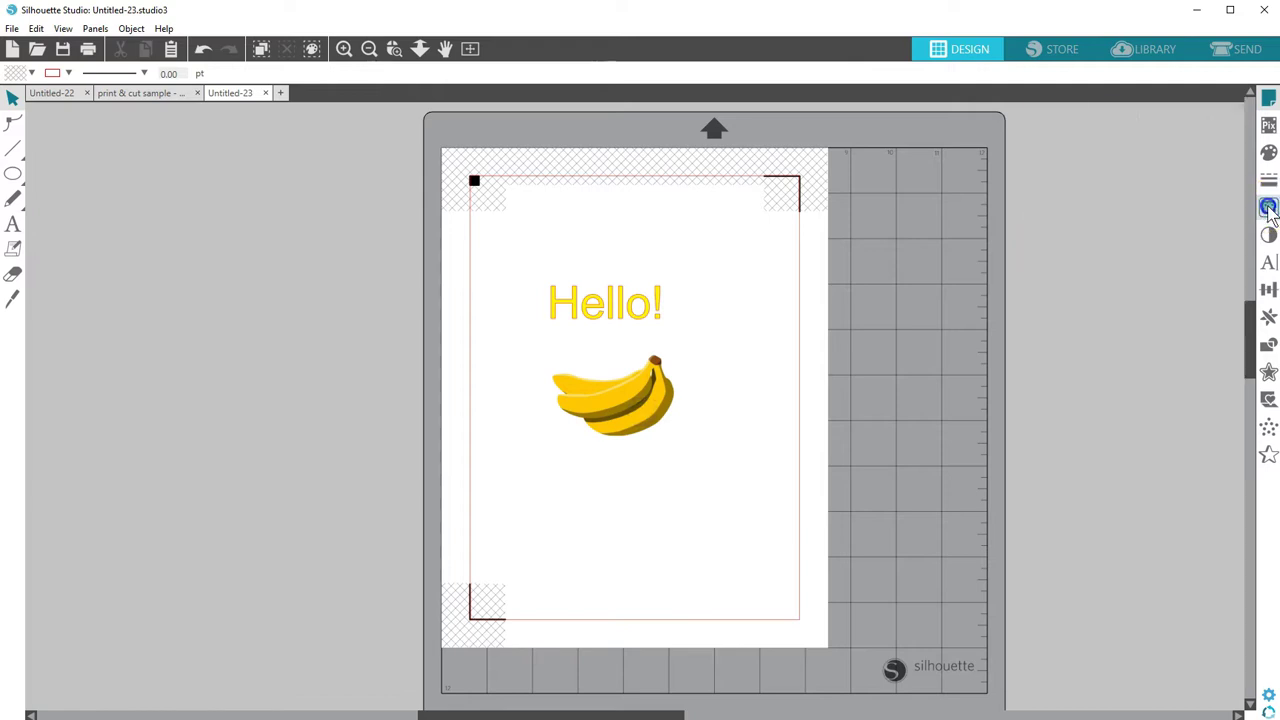
left_click(1094, 145)
left_click_drag(528, 345, 700, 457)
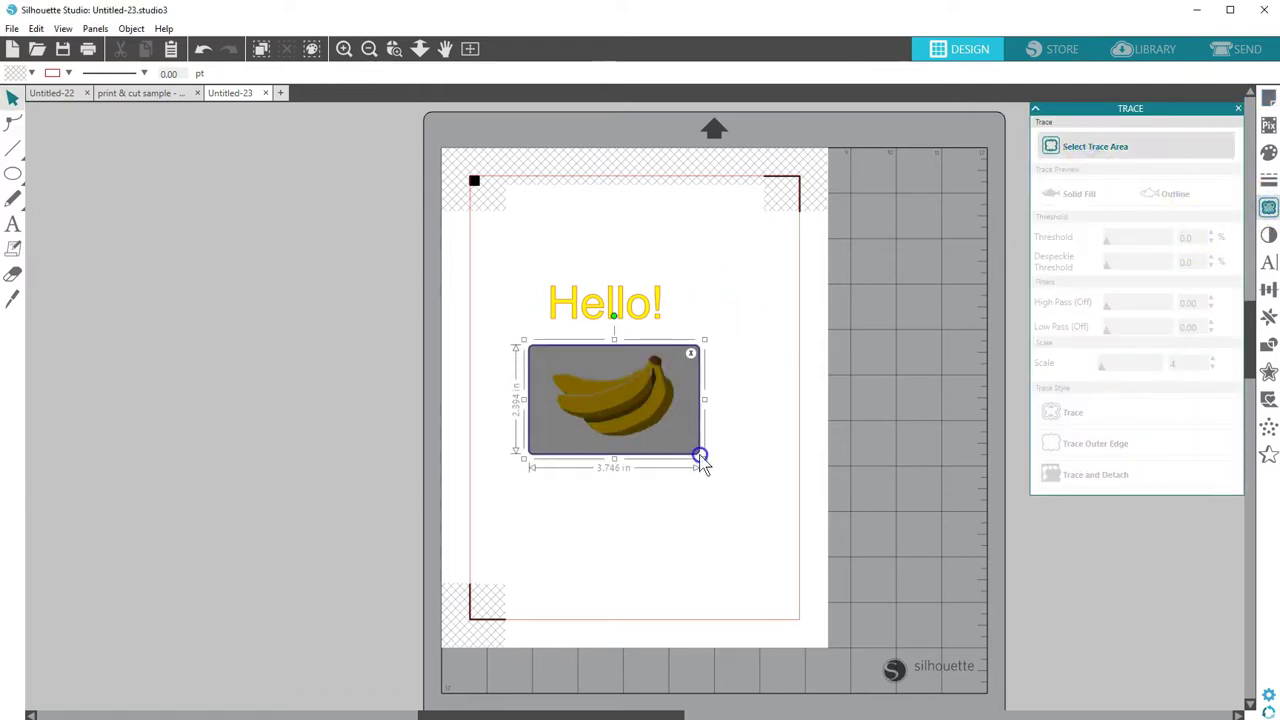
left_click_drag(1137, 238, 1161, 237)
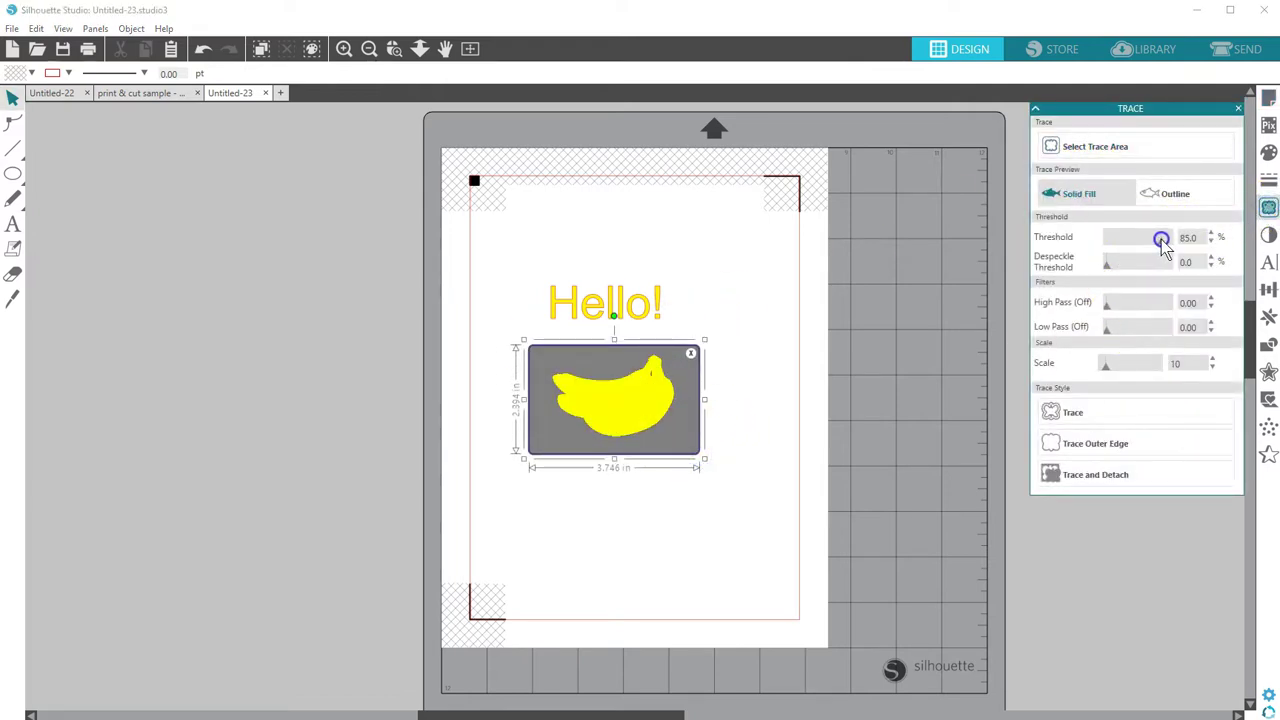
left_click(1070, 446)
Step: Move the bananas picture above the Hello! text
mouse_move(686, 420)
left_mouse_down()
mouse_move(640, 409)
mouse_move(660, 350)
mouse_move(657, 294)
mouse_move(674, 336)
left_mouse_up()
left_click(600, 400)
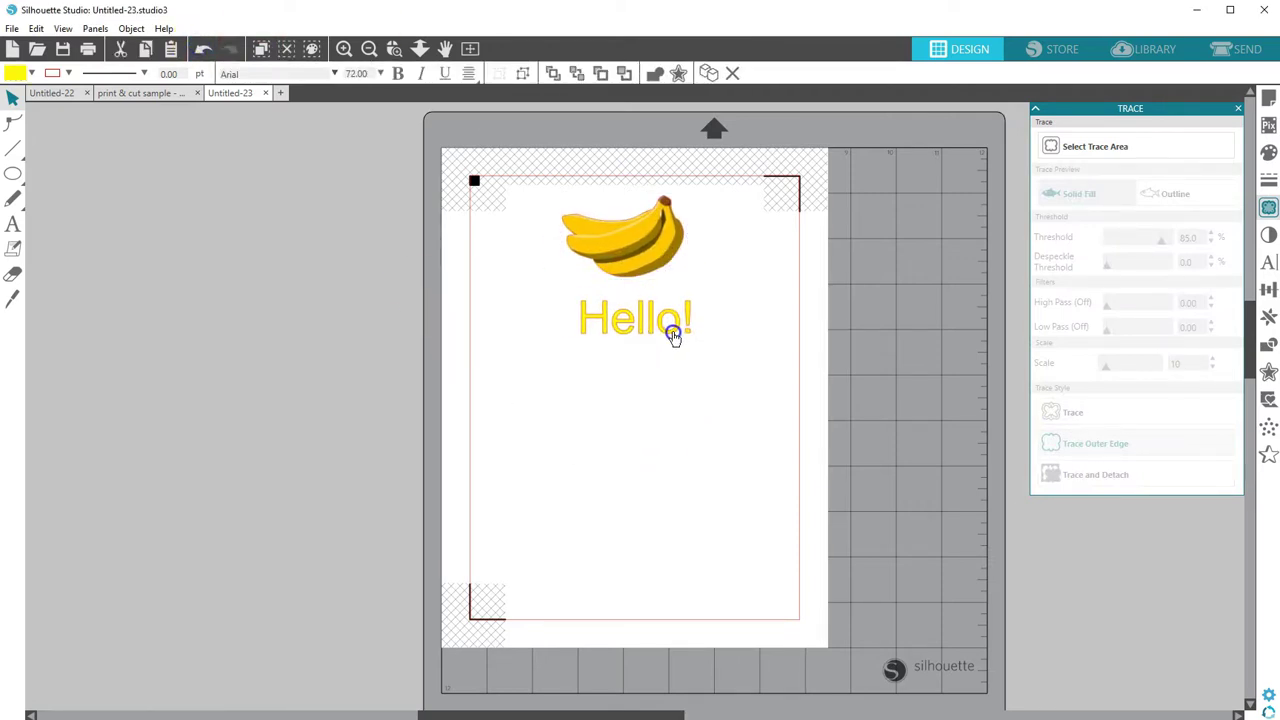
left_click(673, 337)
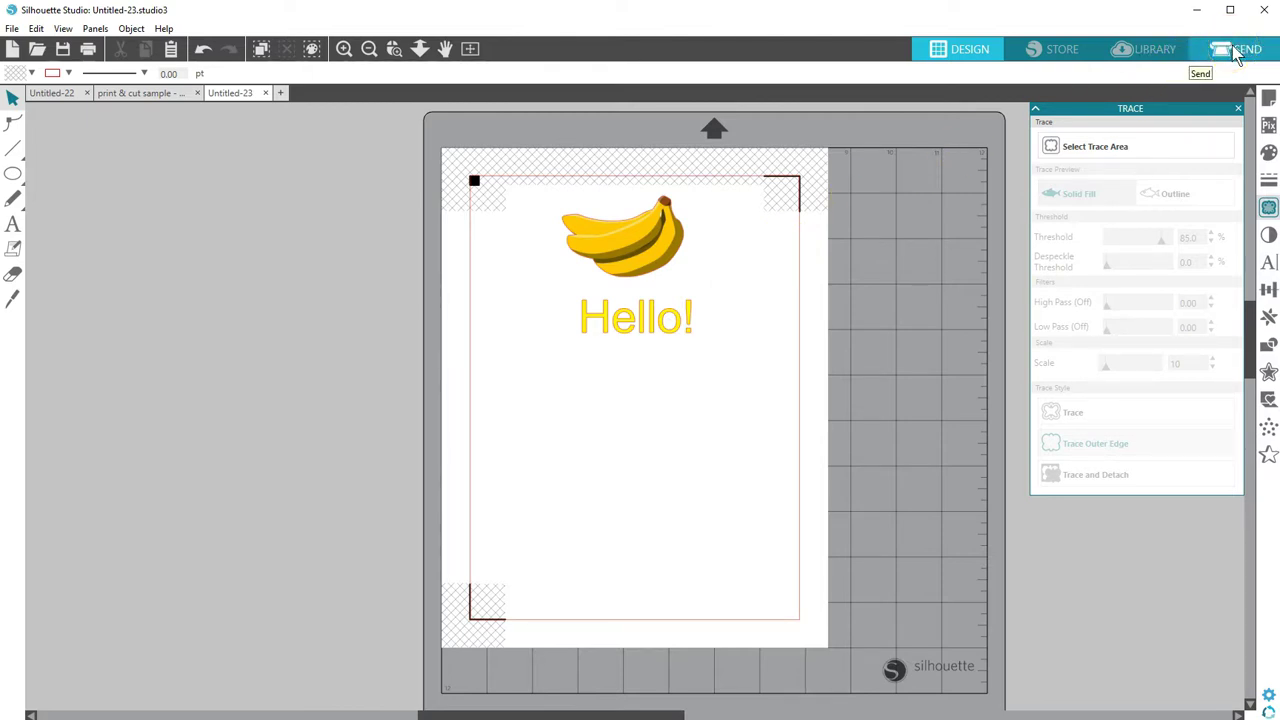
Step: Open the print & cut sample and set the whole kite to Cut Edge
left_click(88, 128)
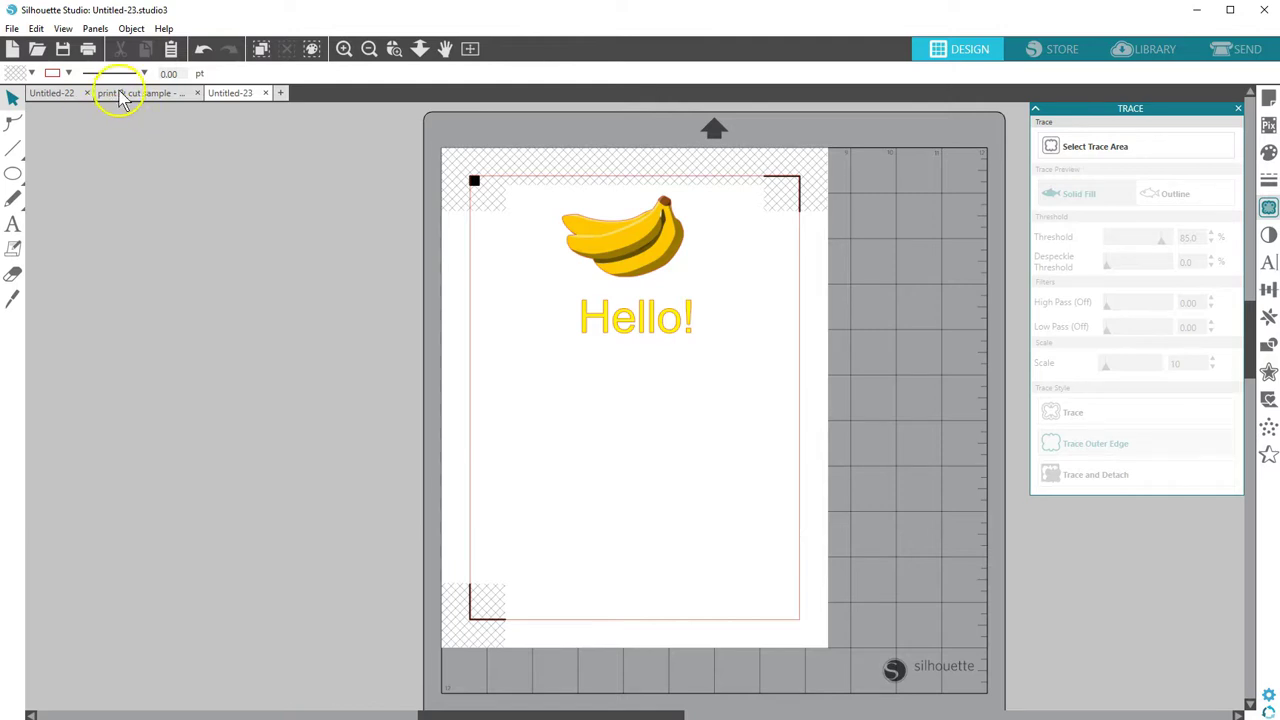
left_click(120, 93)
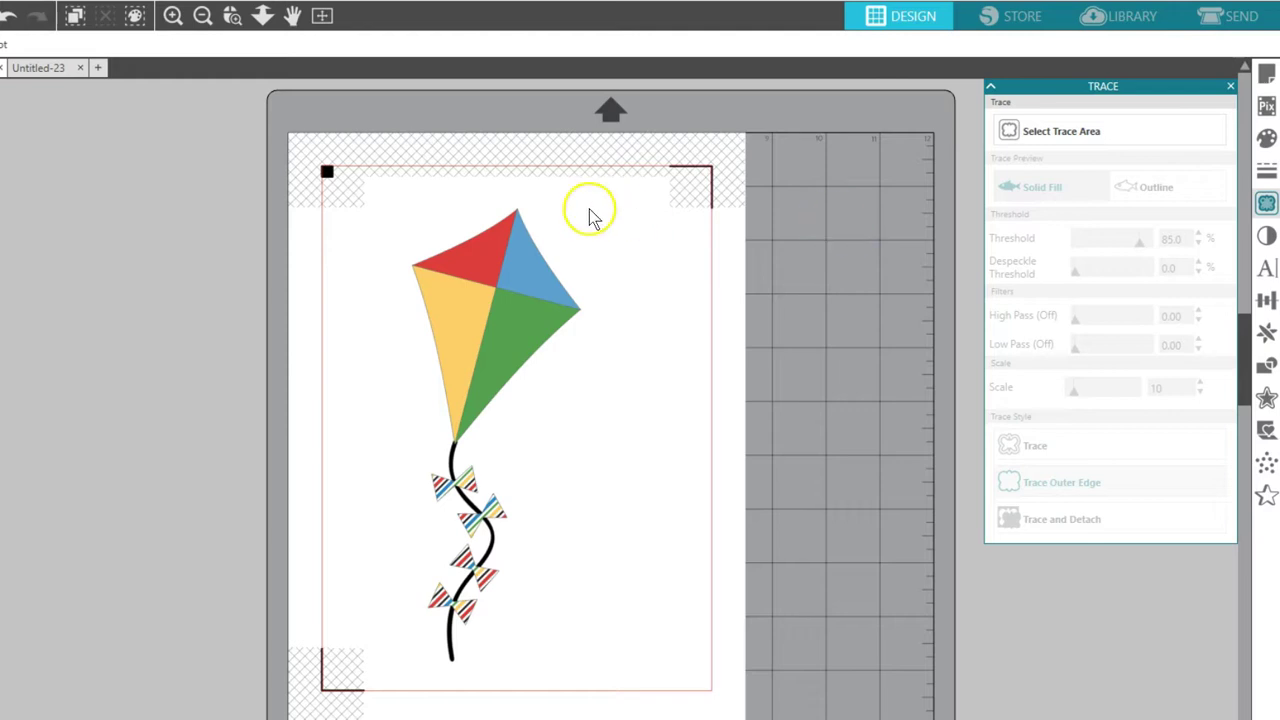
left_click(1222, 16)
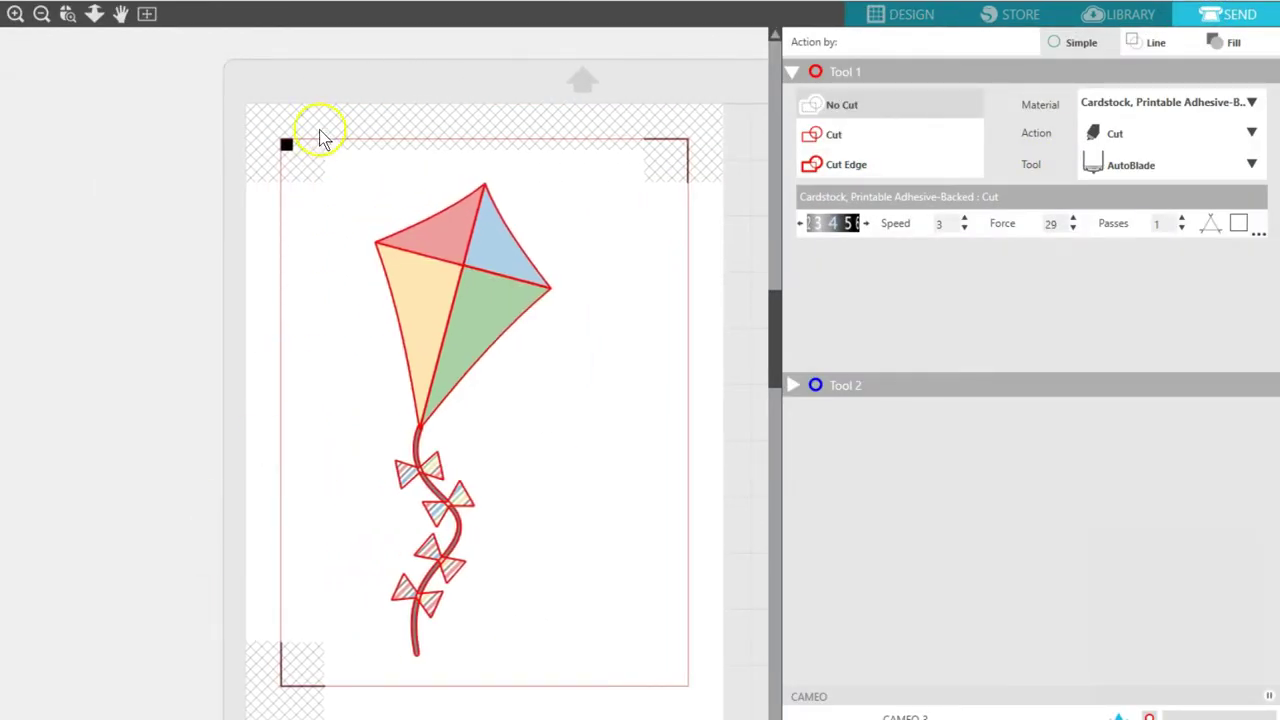
left_click_drag(320, 138, 534, 611)
left_click(850, 165)
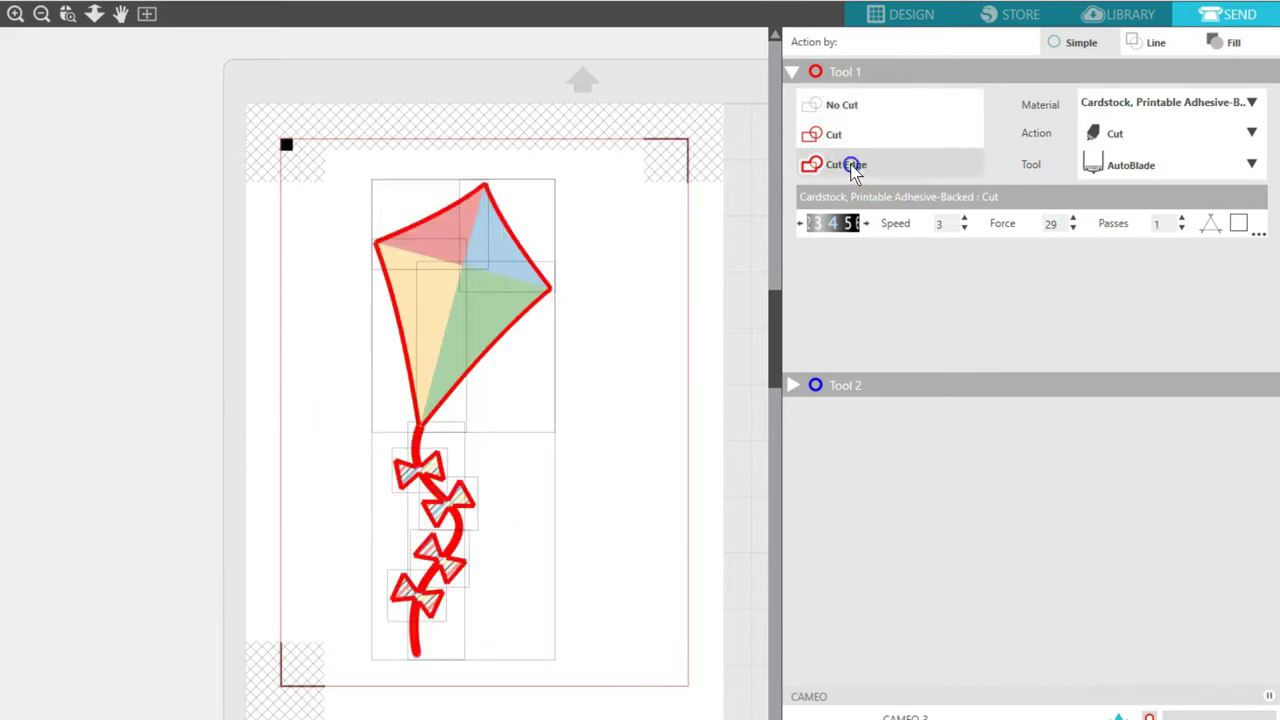
Step: Undo the accidental blue triangle move and return to Design view with the full mat shown
left_click_drag(505, 253, 526, 240)
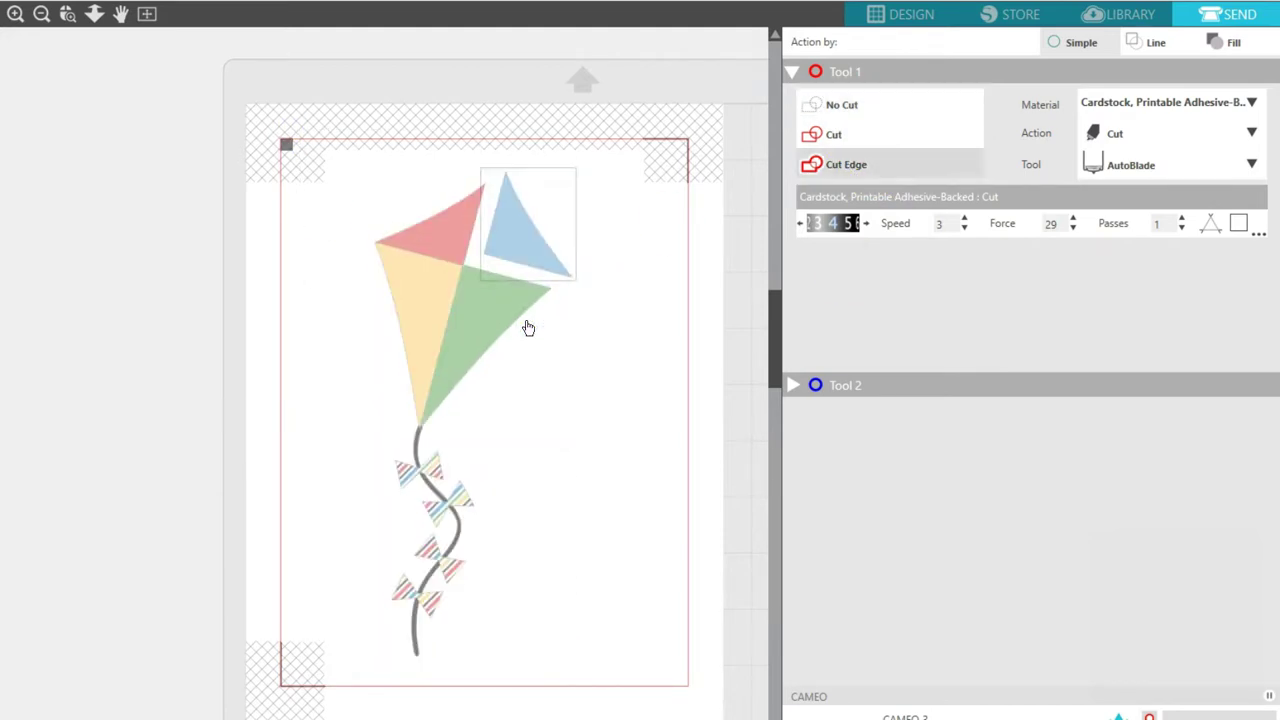
key("ctrl+z")
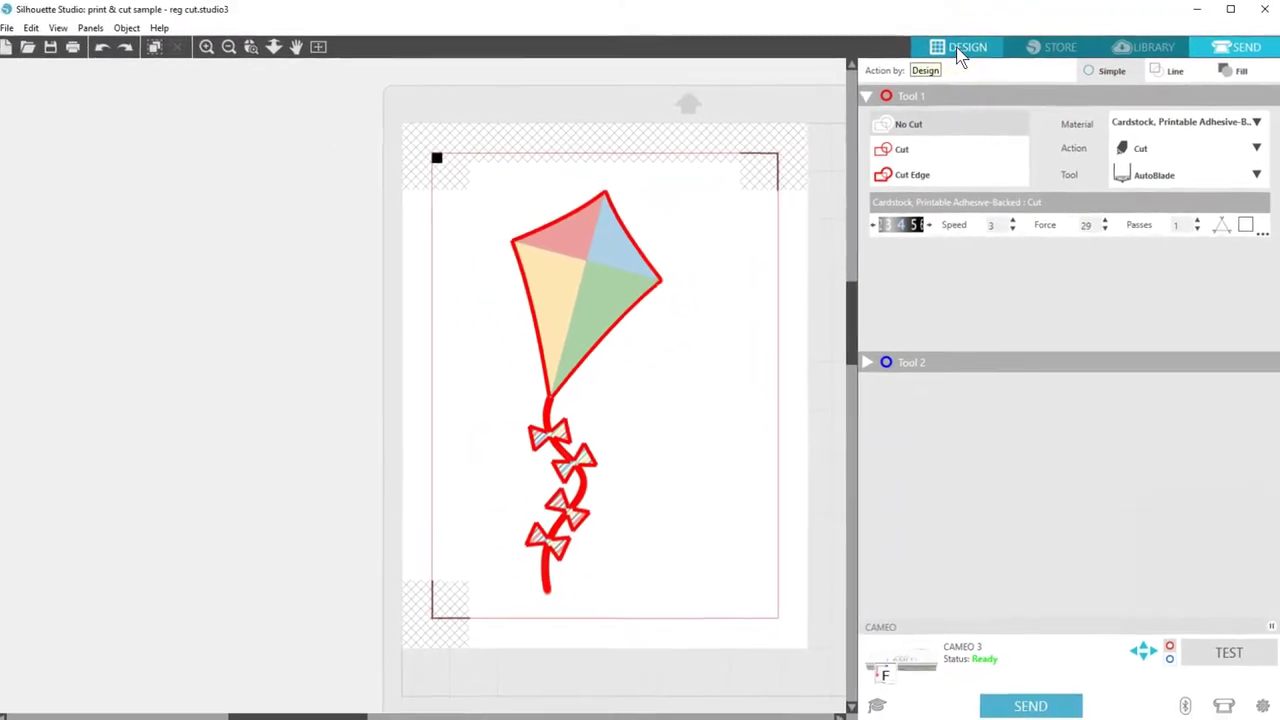
left_click(957, 50)
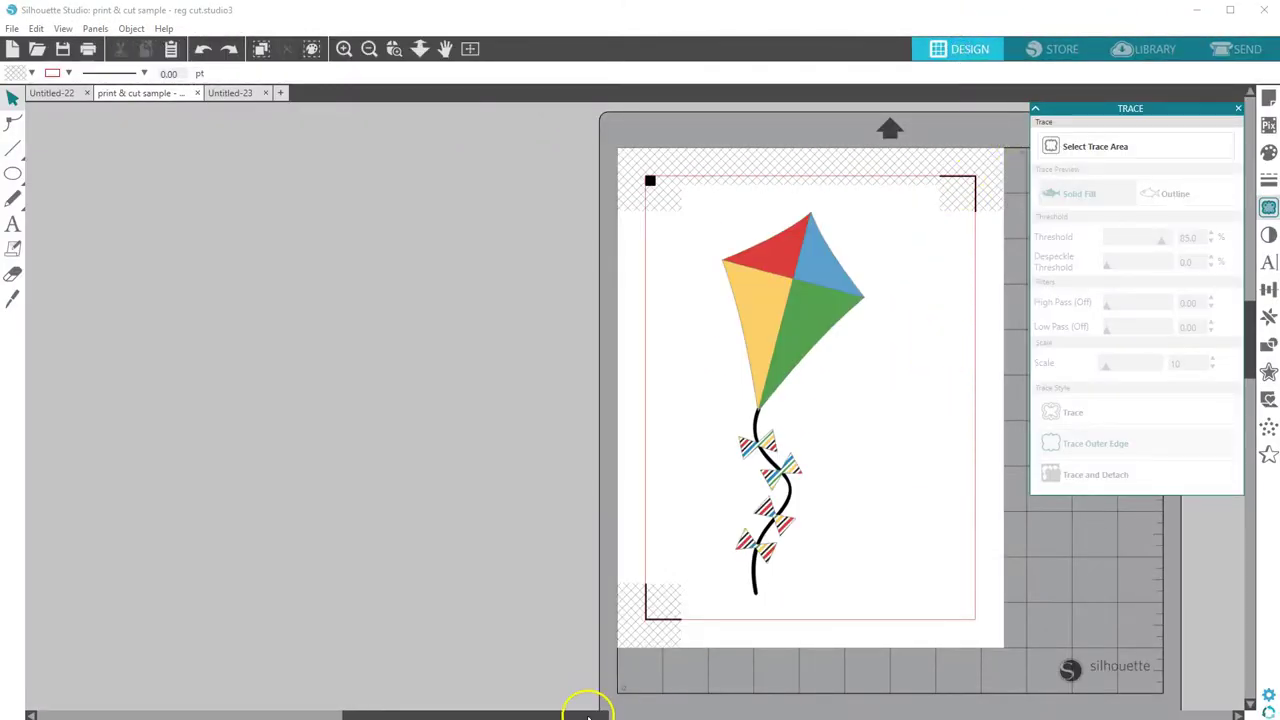
left_click(470, 48)
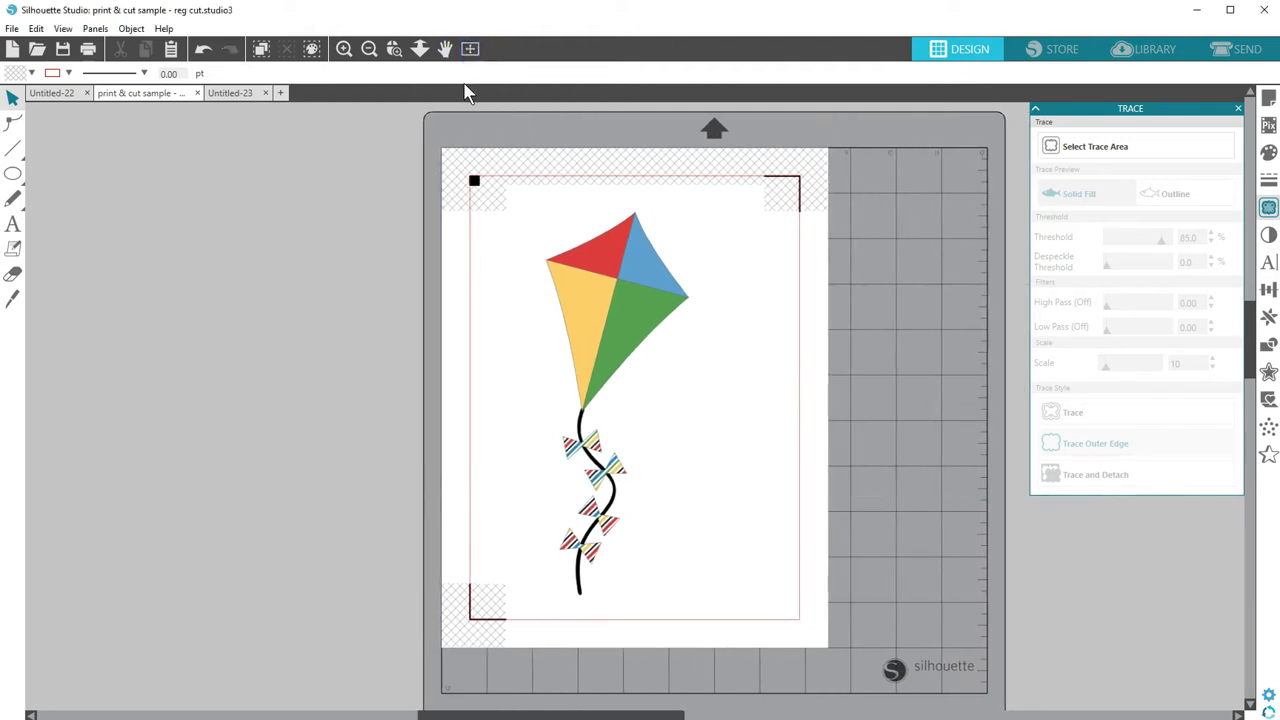